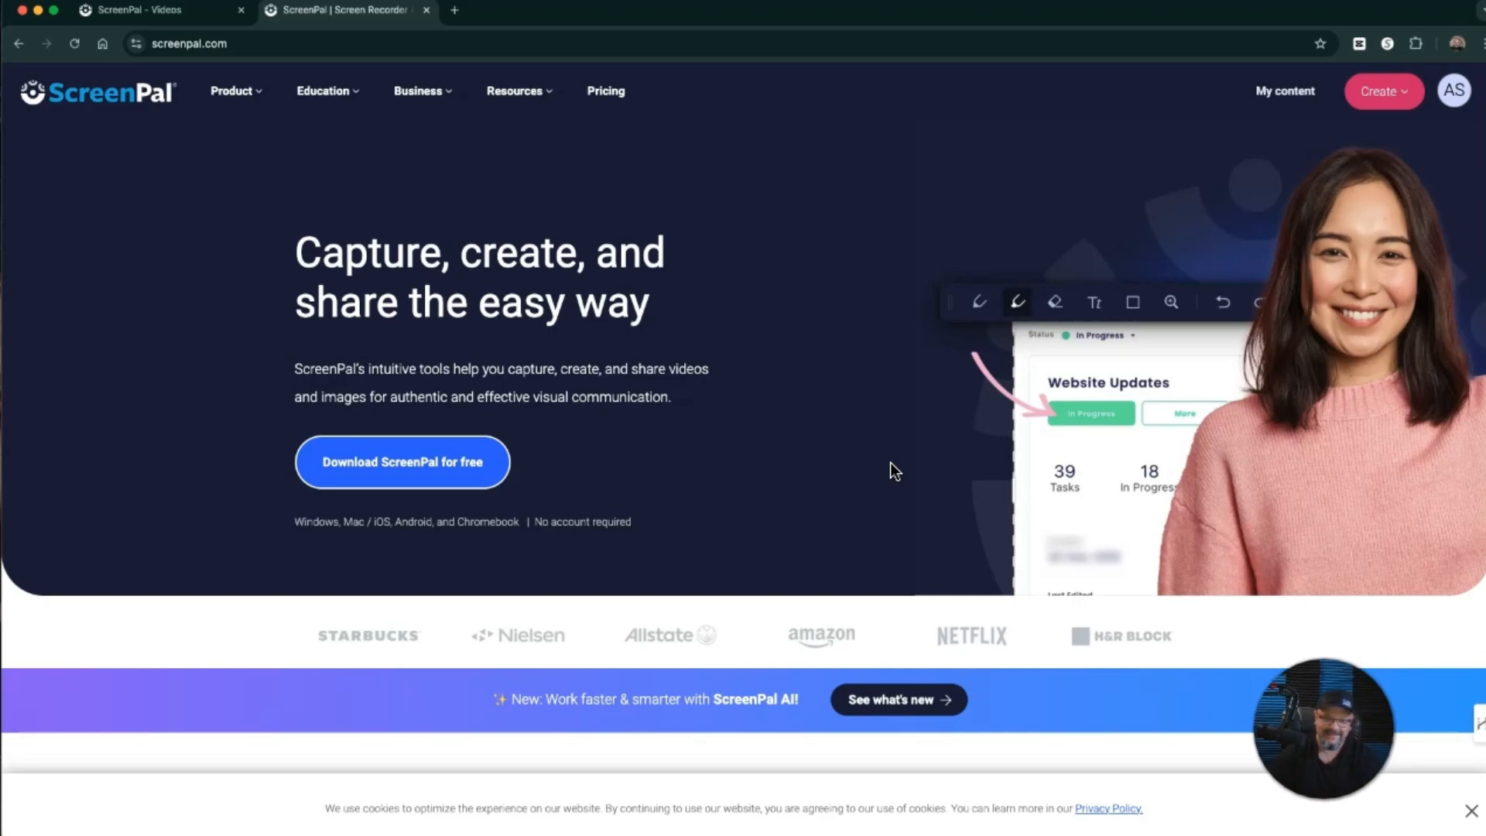
Open the ScreenPal pricing information and review the Education plans with their prices and features
click(801, 352)
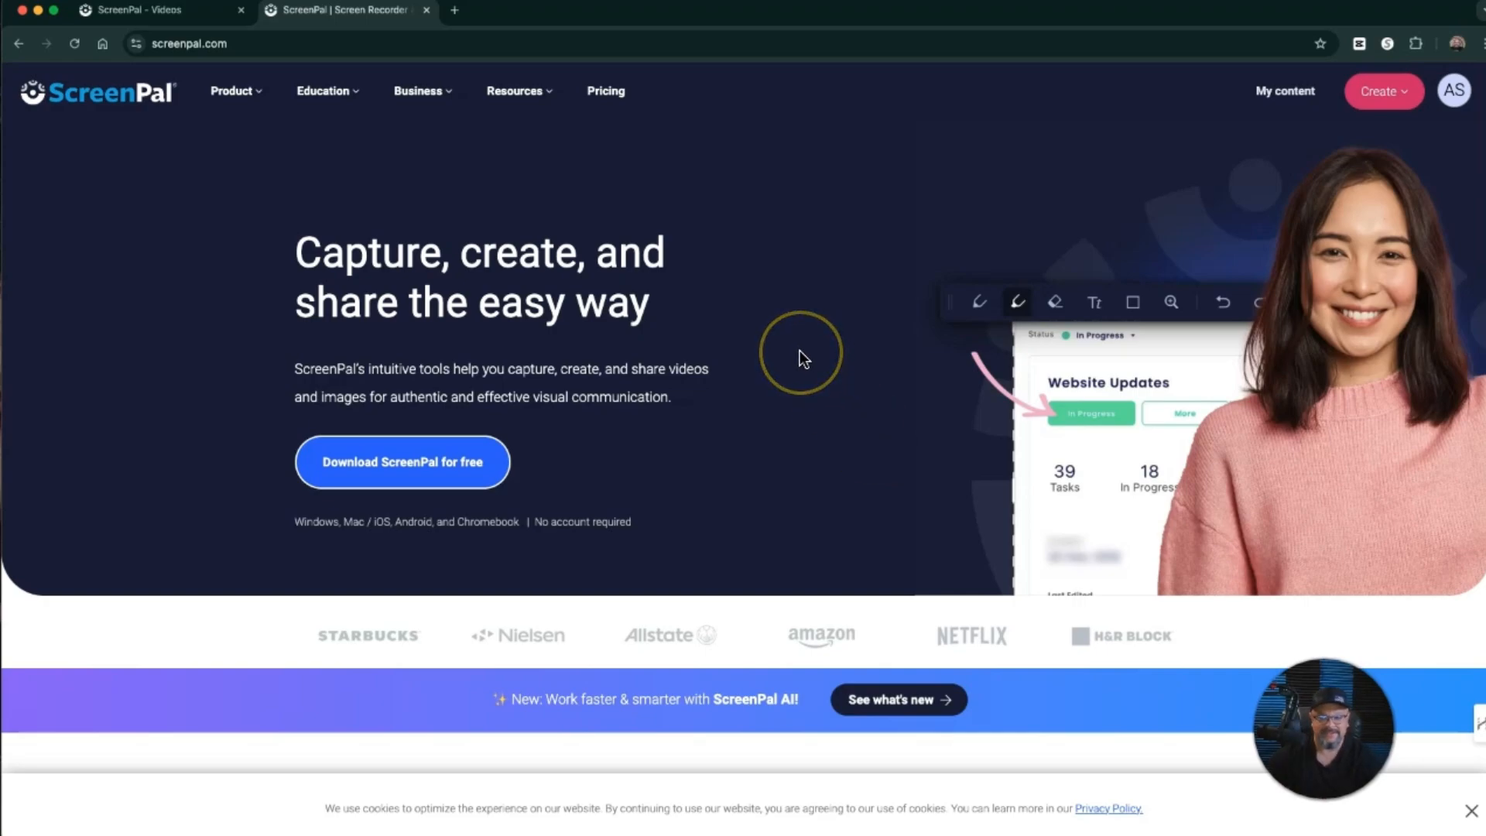
click(706, 173)
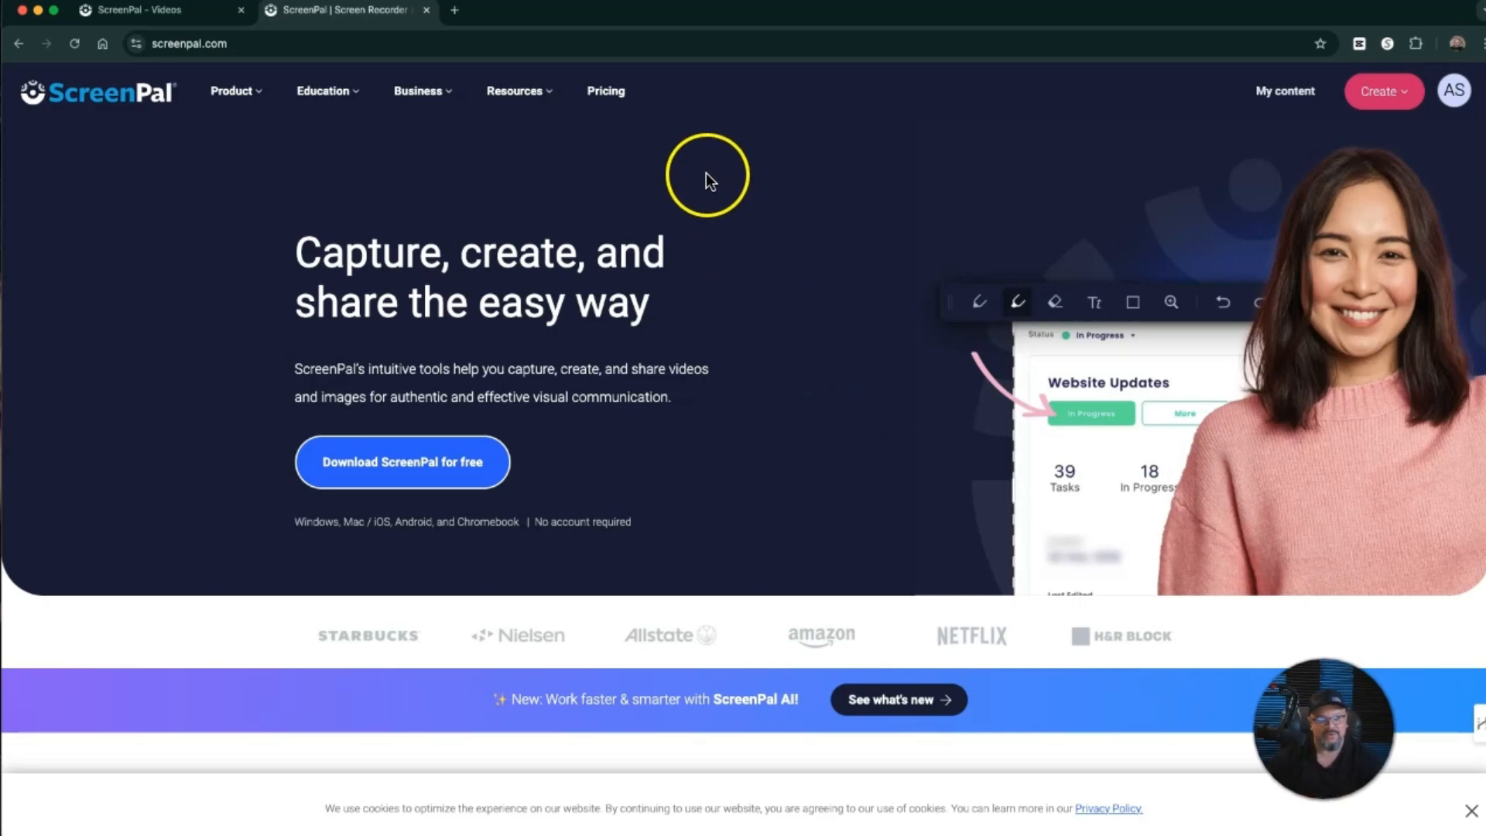
click(612, 91)
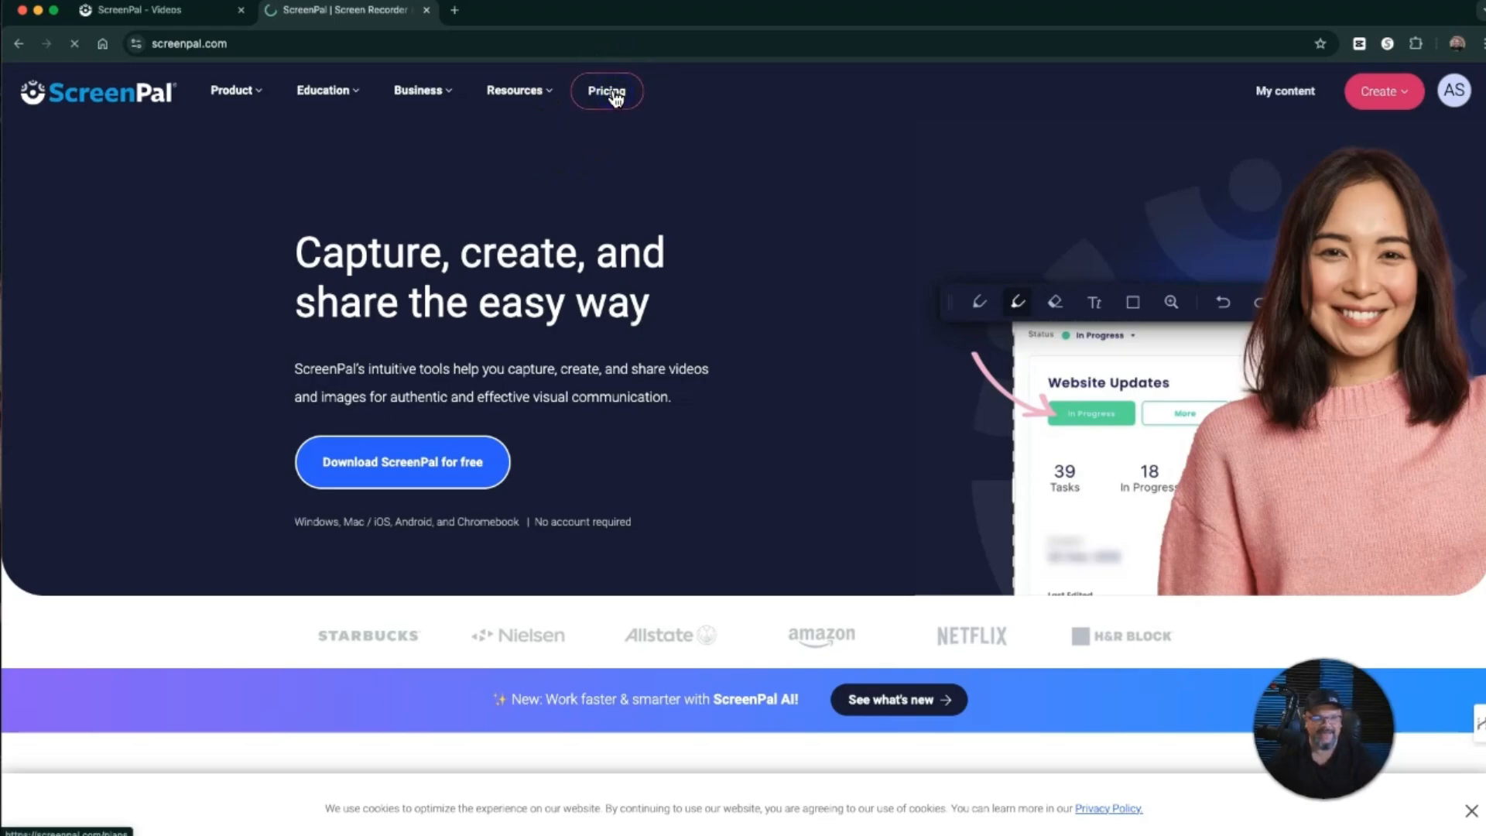
click(735, 144)
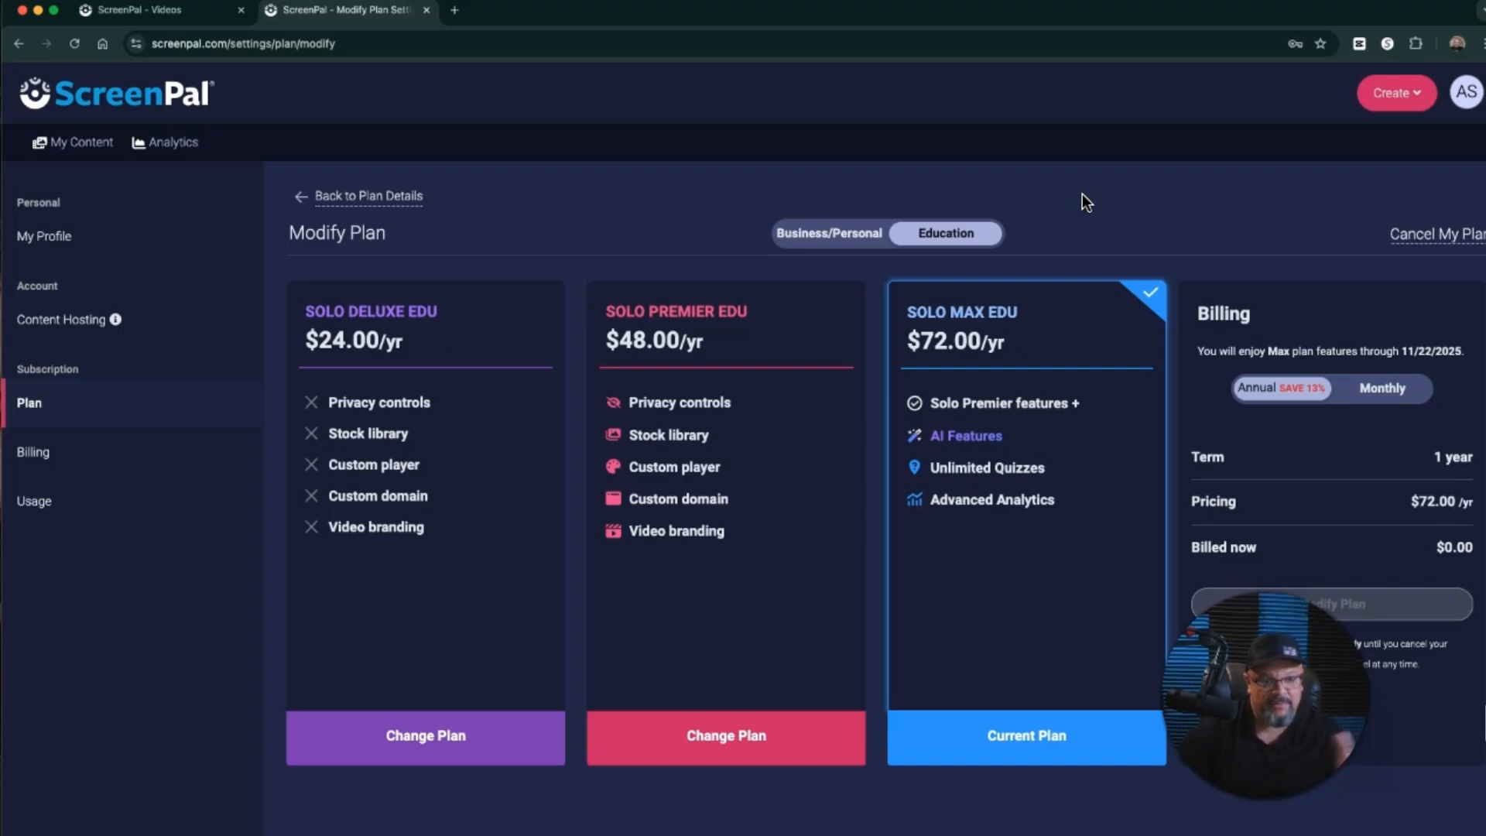
click(978, 172)
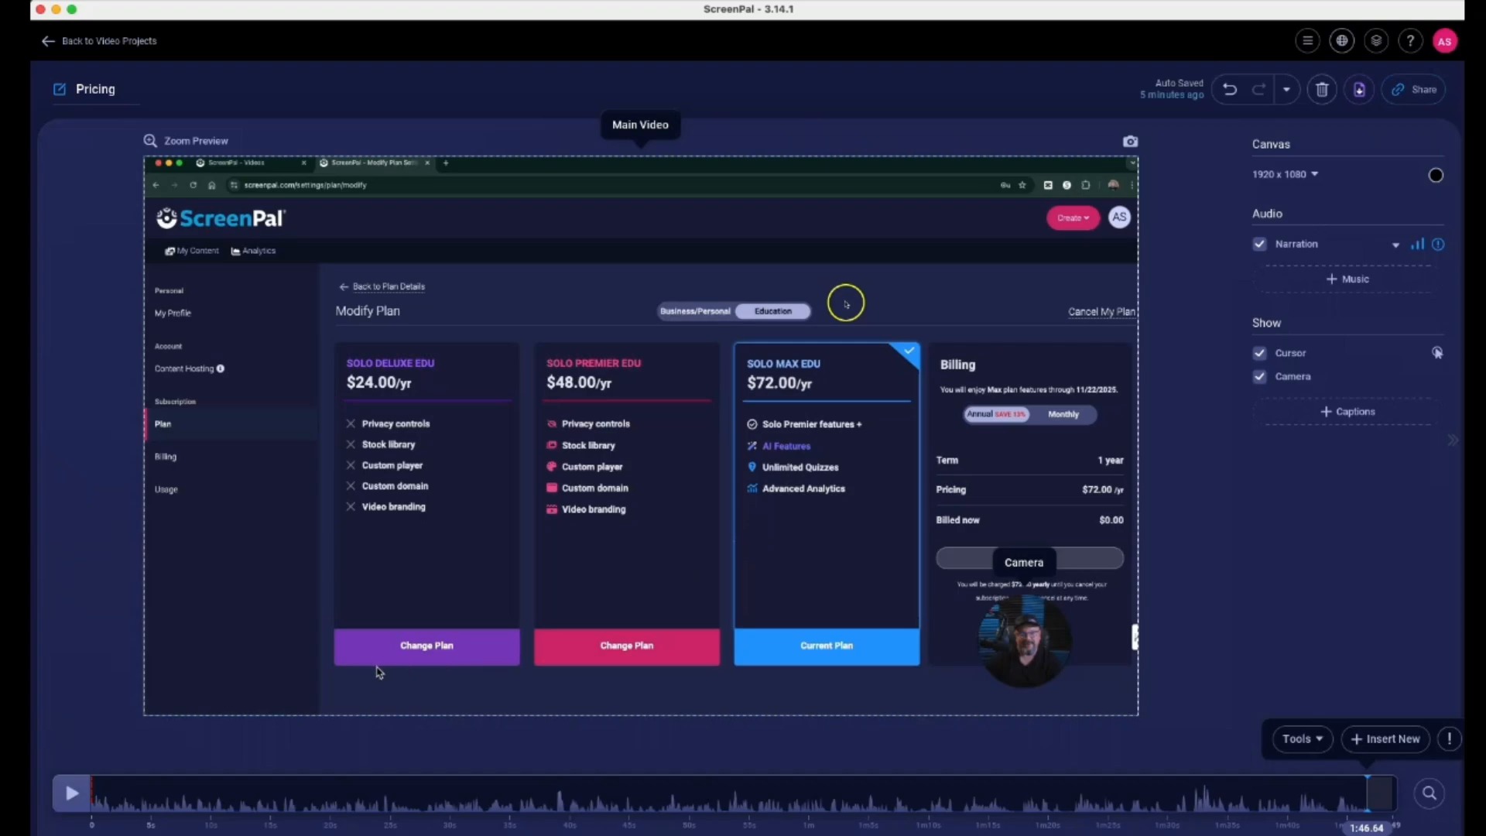
click(97, 795)
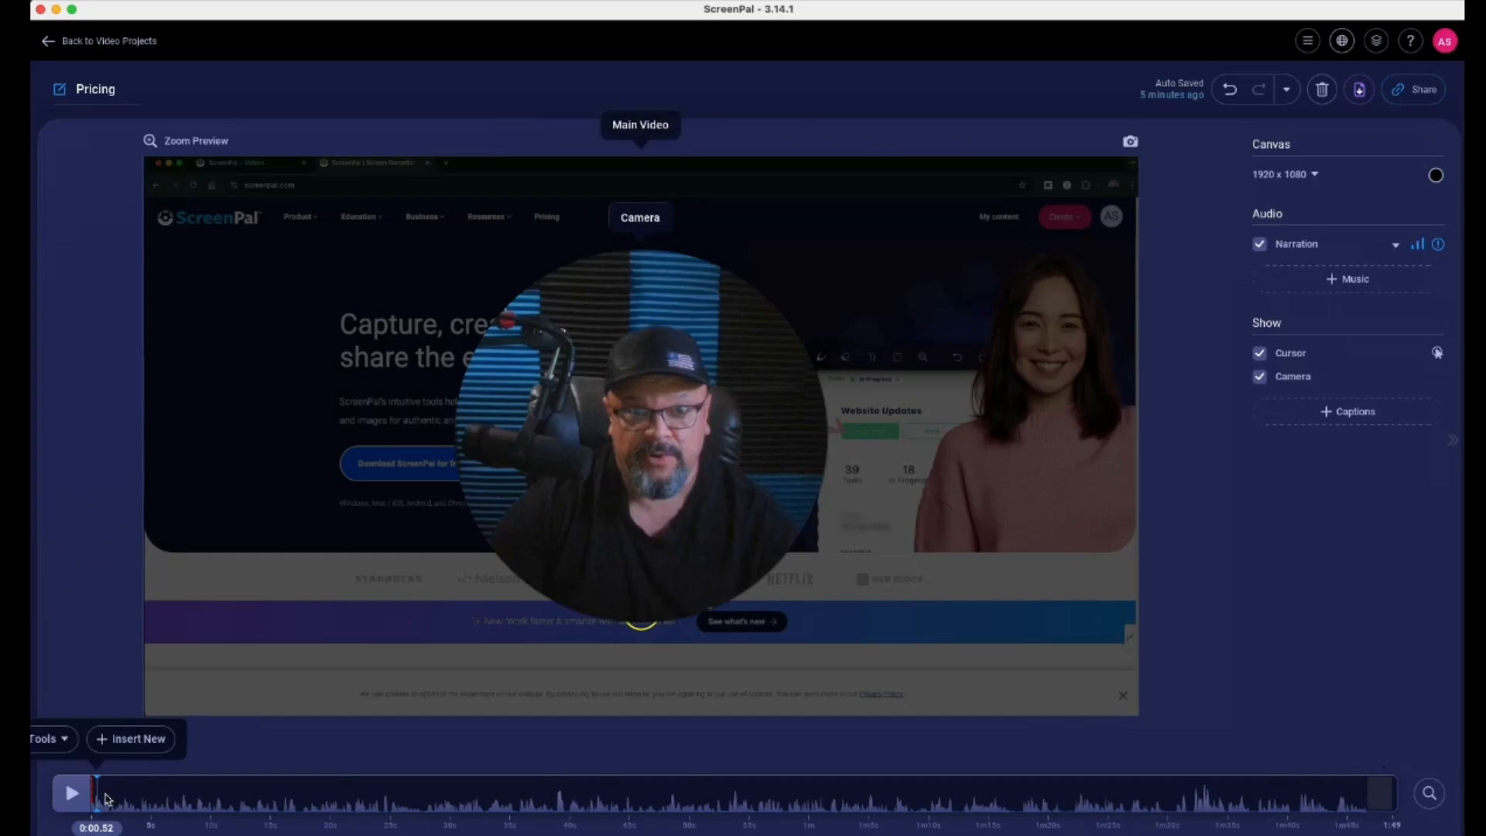
click(94, 793)
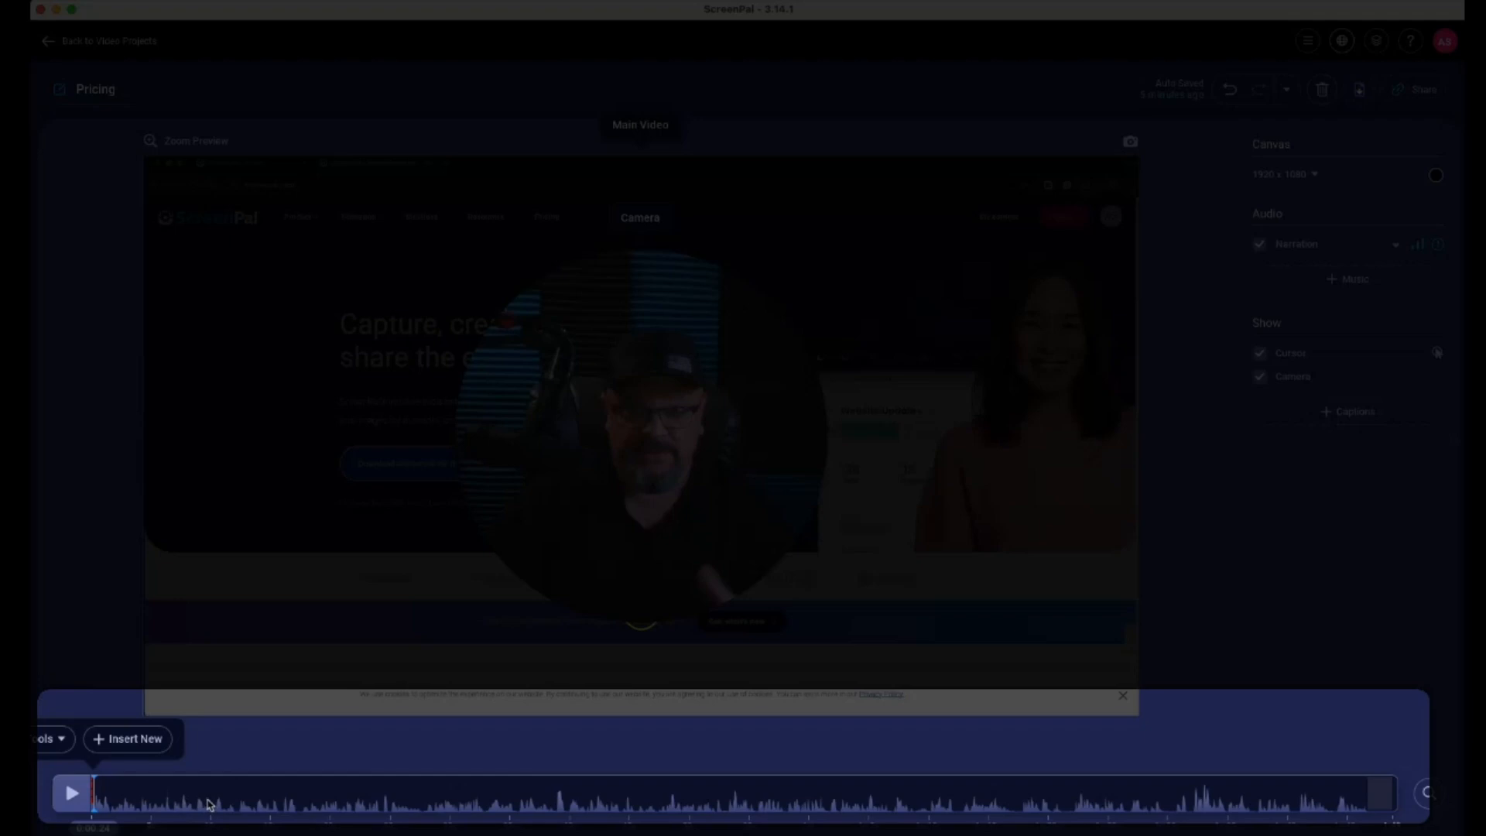
click(62, 740)
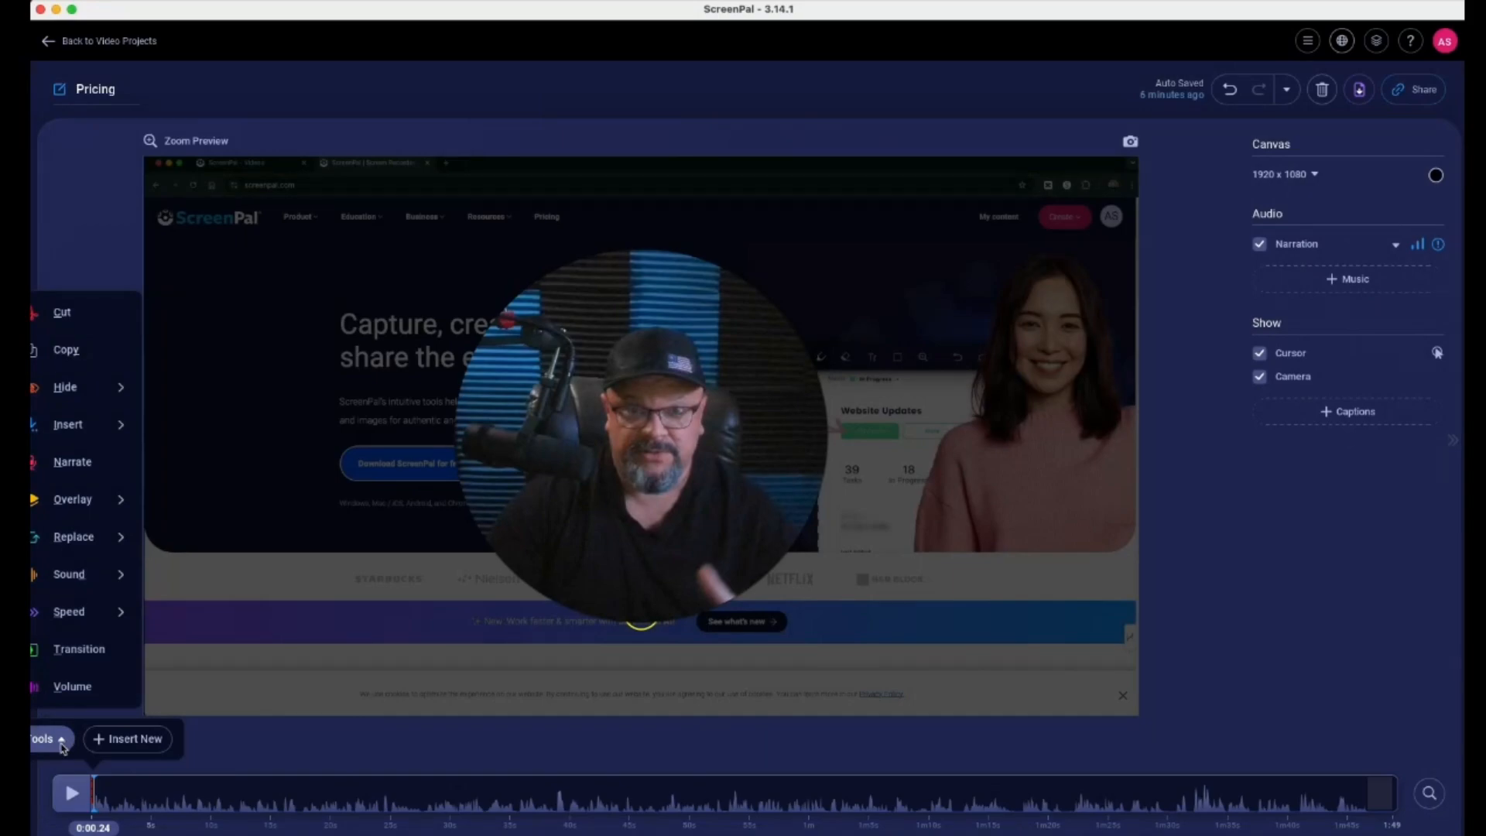
click(87, 419)
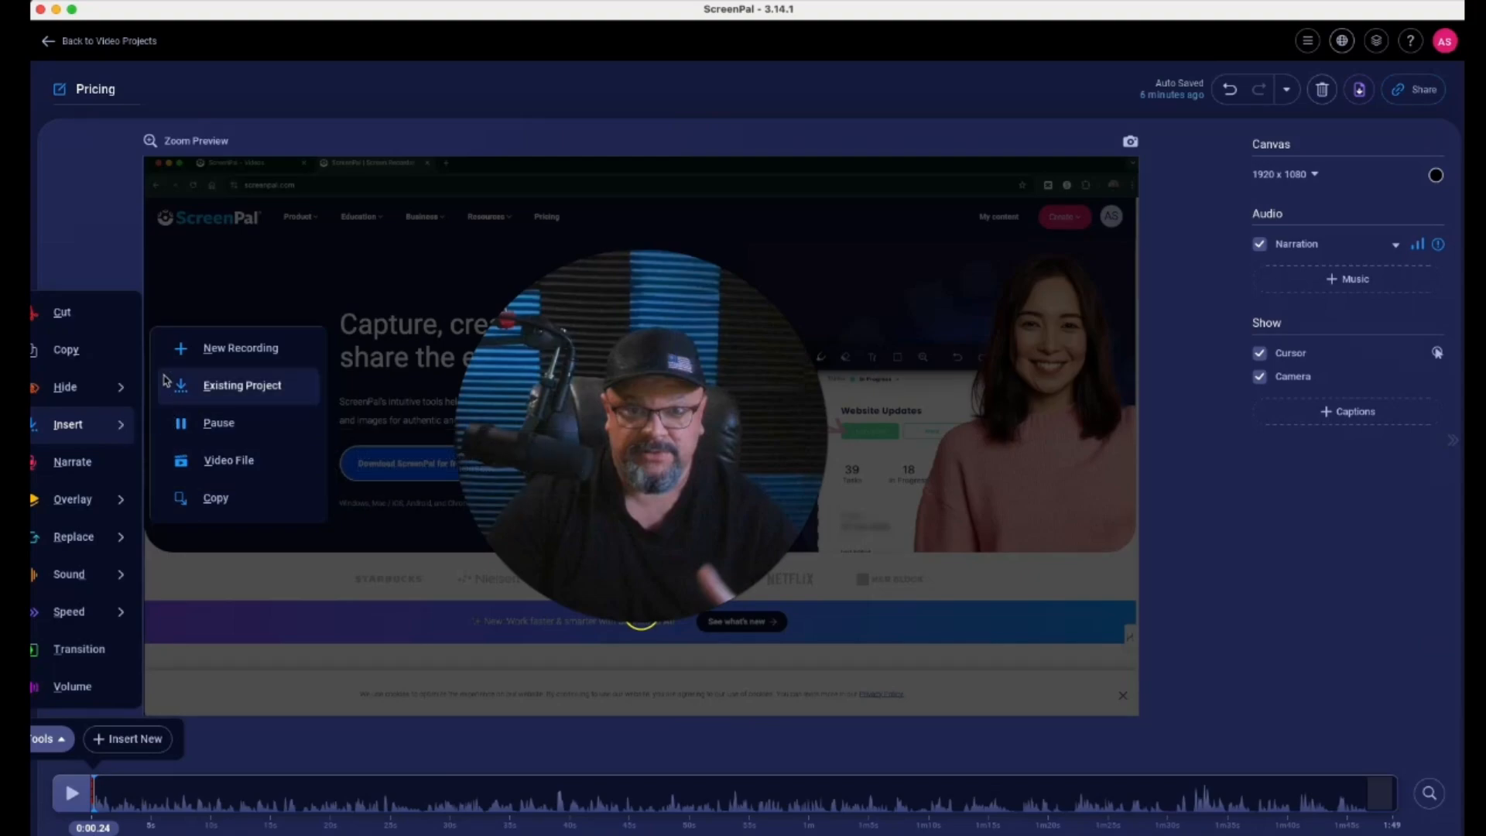
click(108, 232)
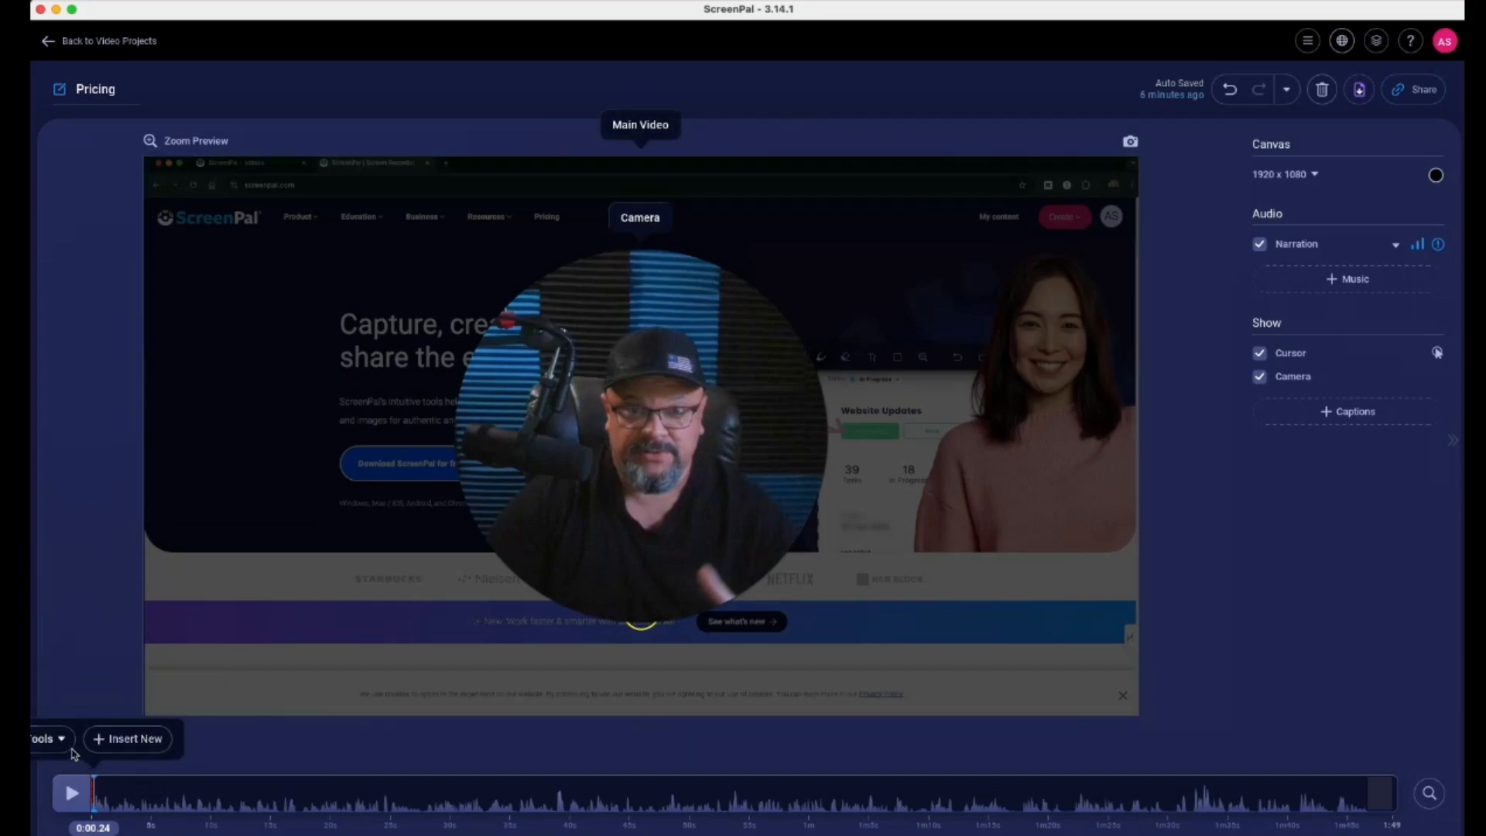
Add a text overlay lasting 3 seconds to the Pricing video at 0:04.48
click(162, 796)
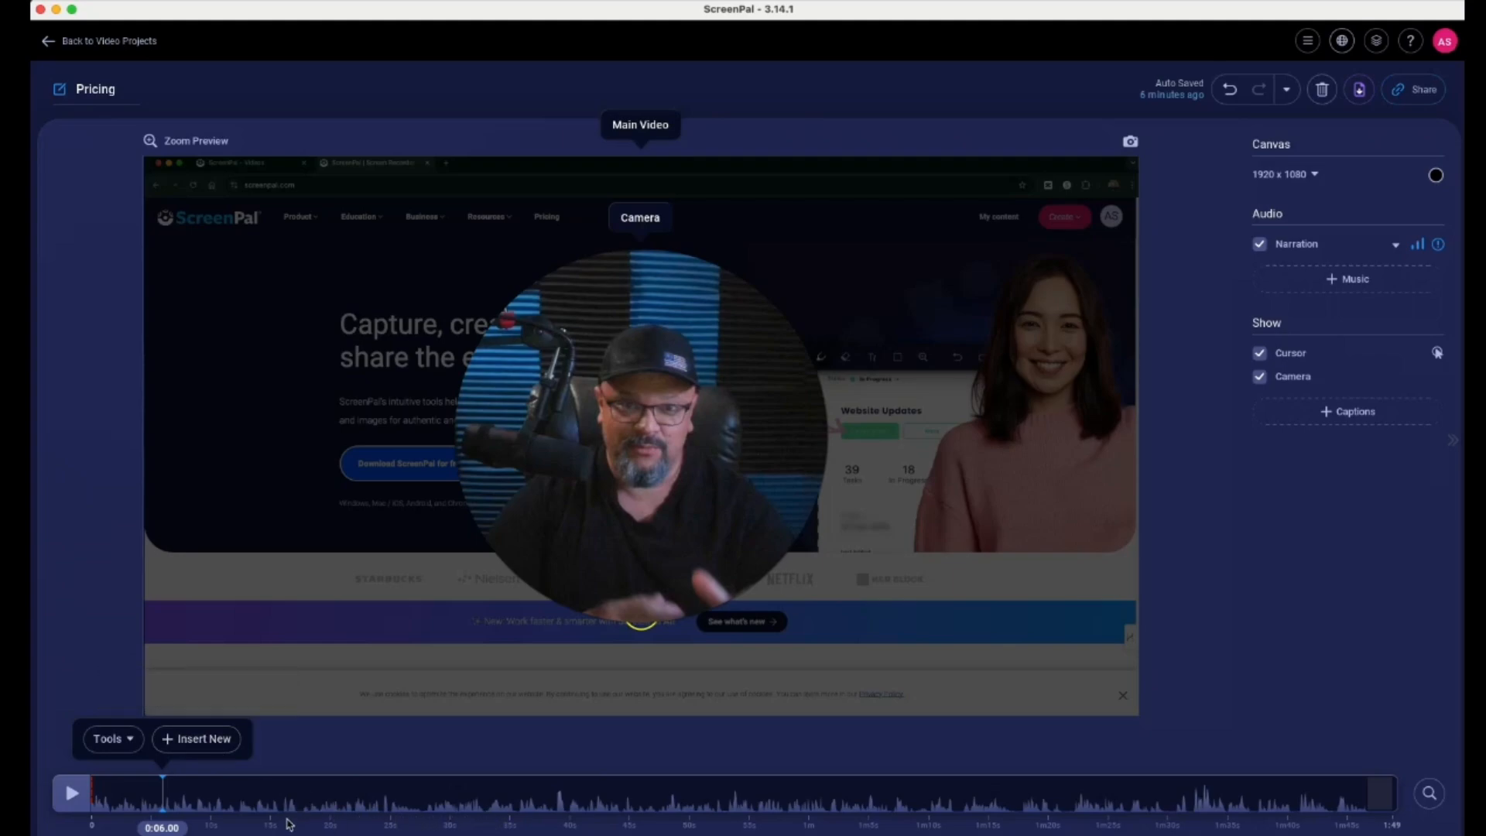
click(144, 796)
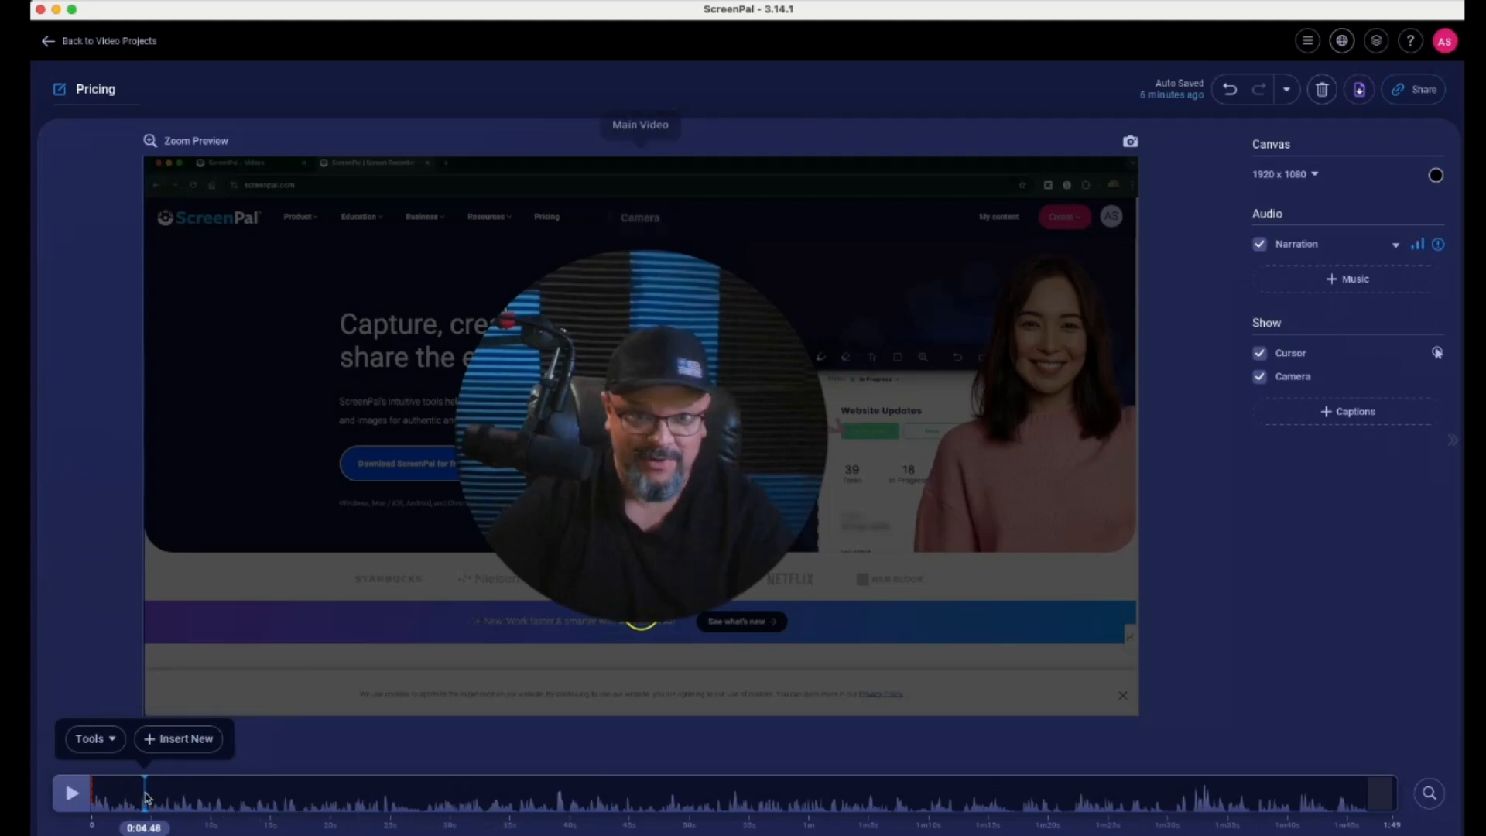
click(107, 742)
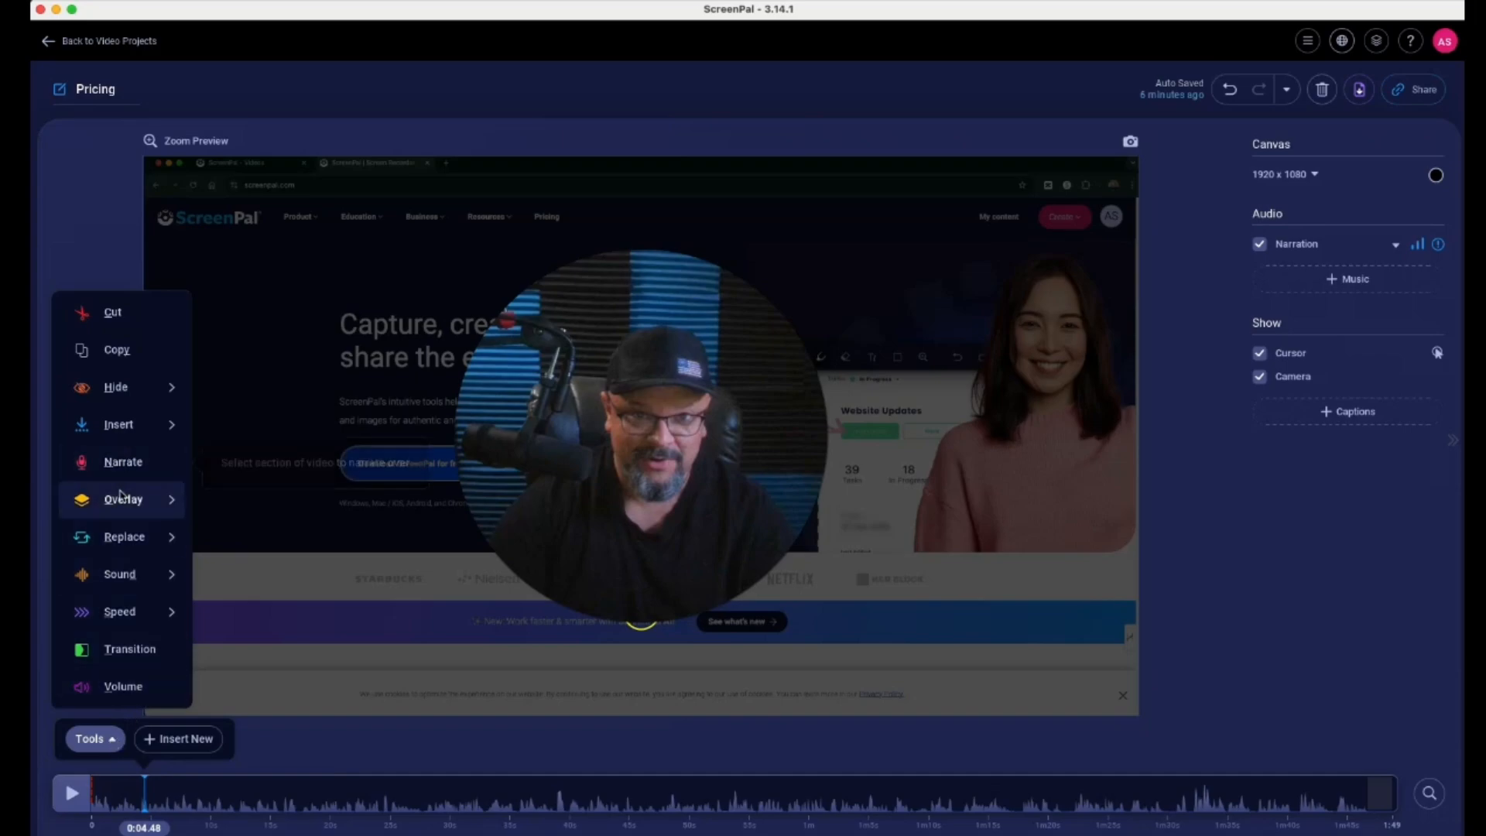
mouse_move(122, 497)
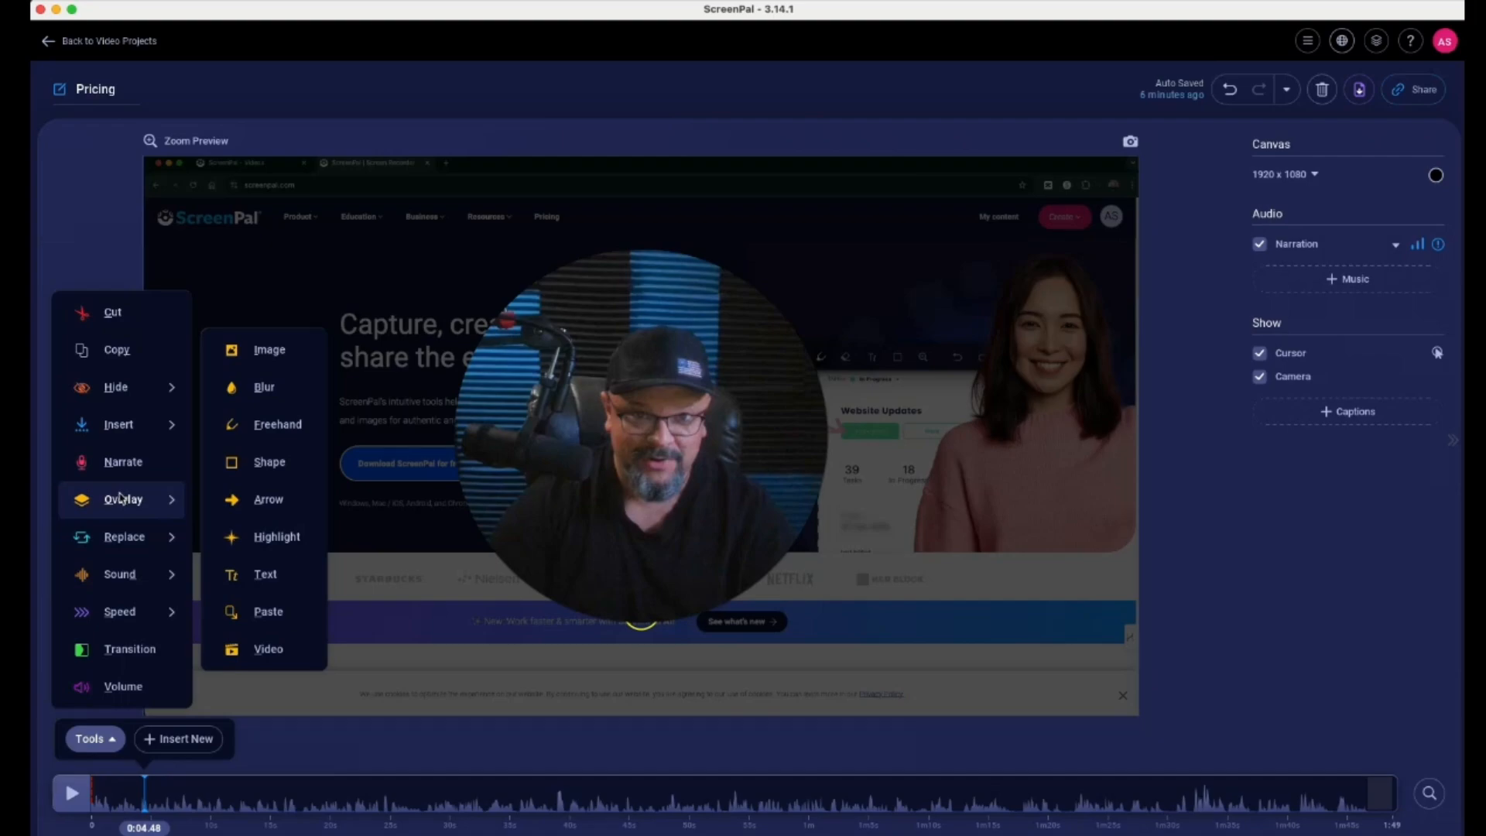
click(266, 571)
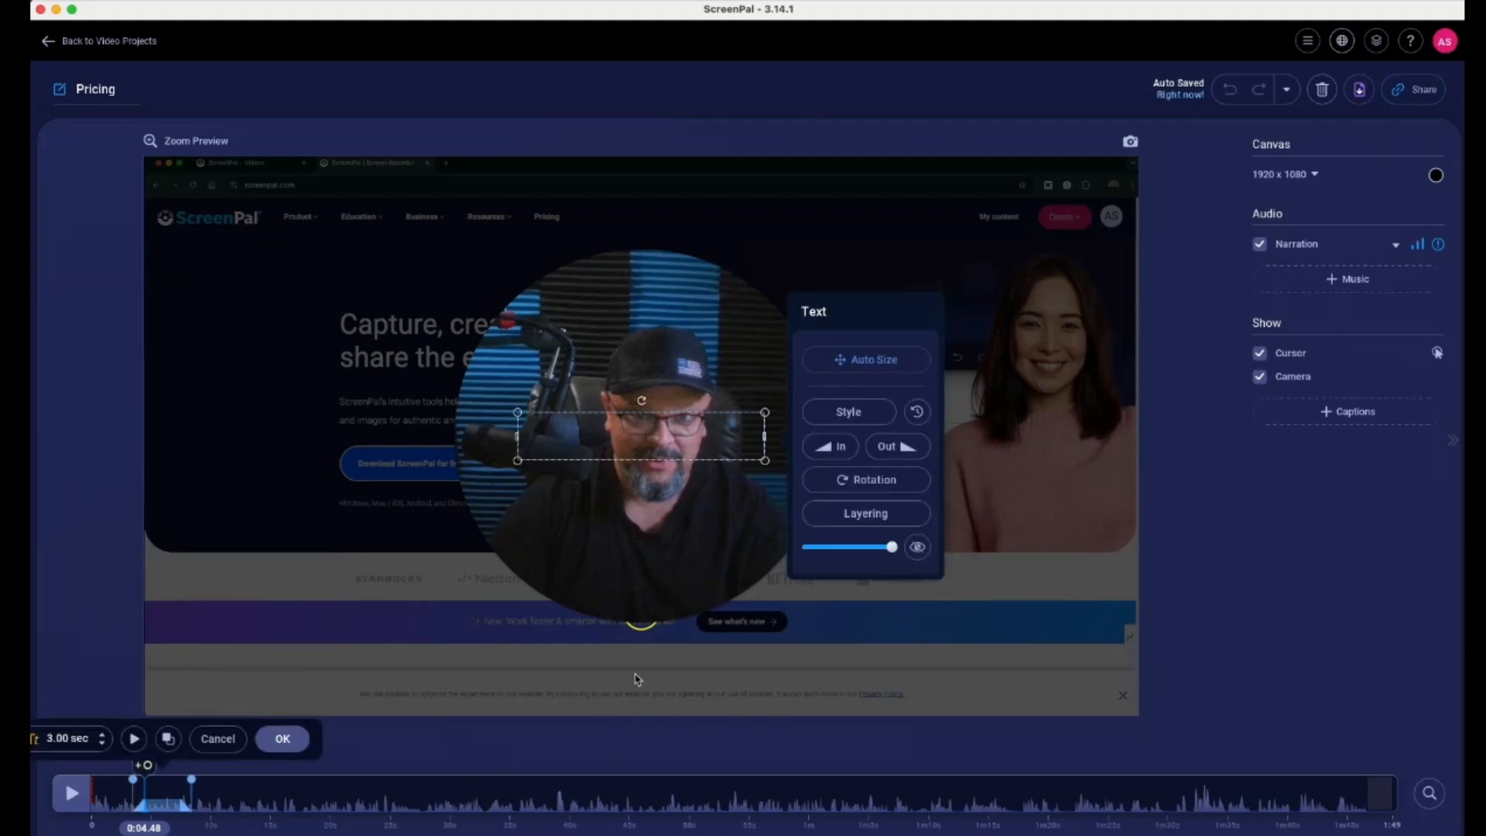
click(623, 449)
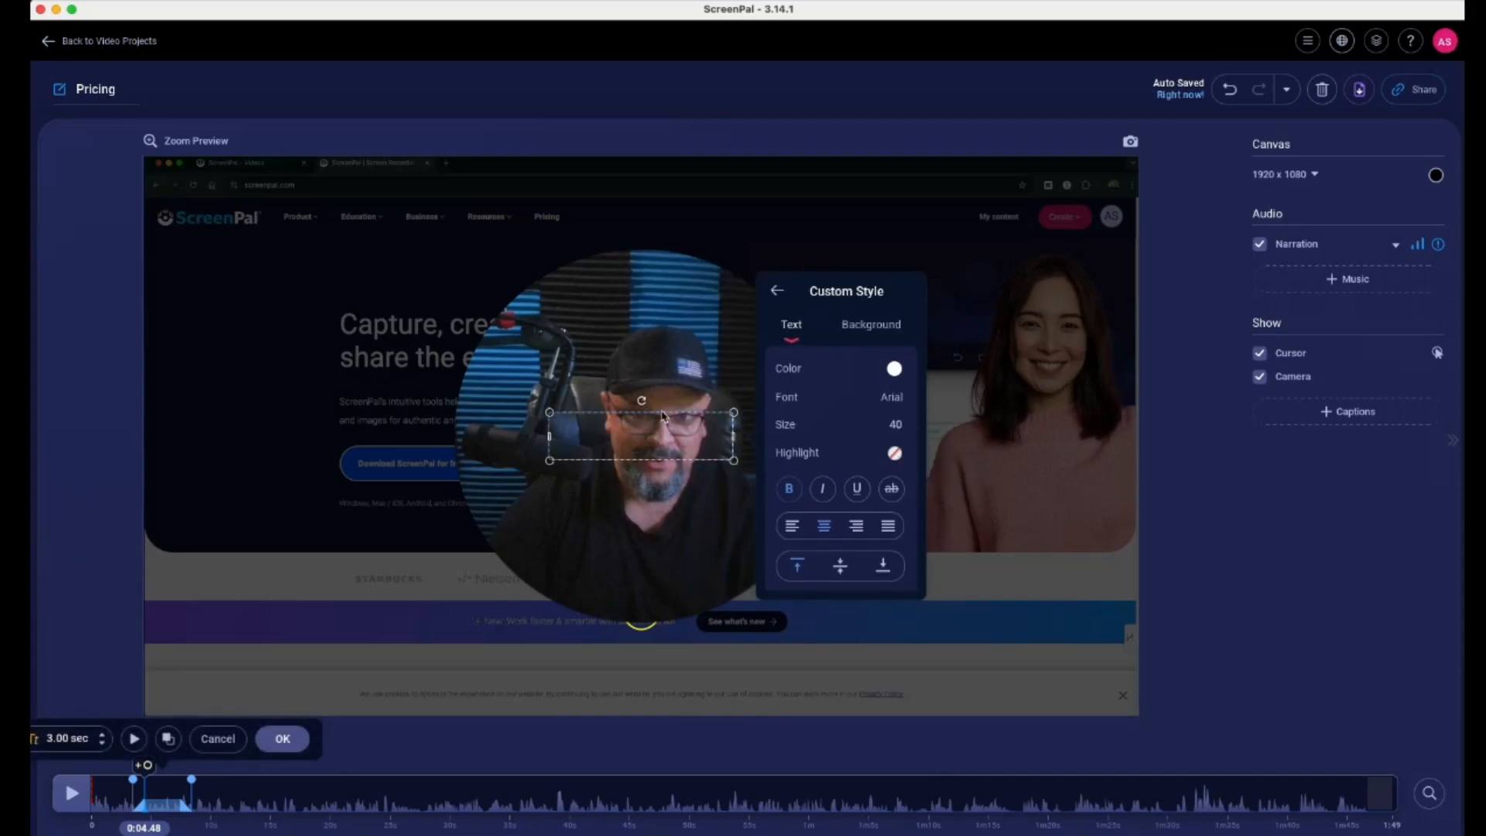
click(642, 418)
click(628, 451)
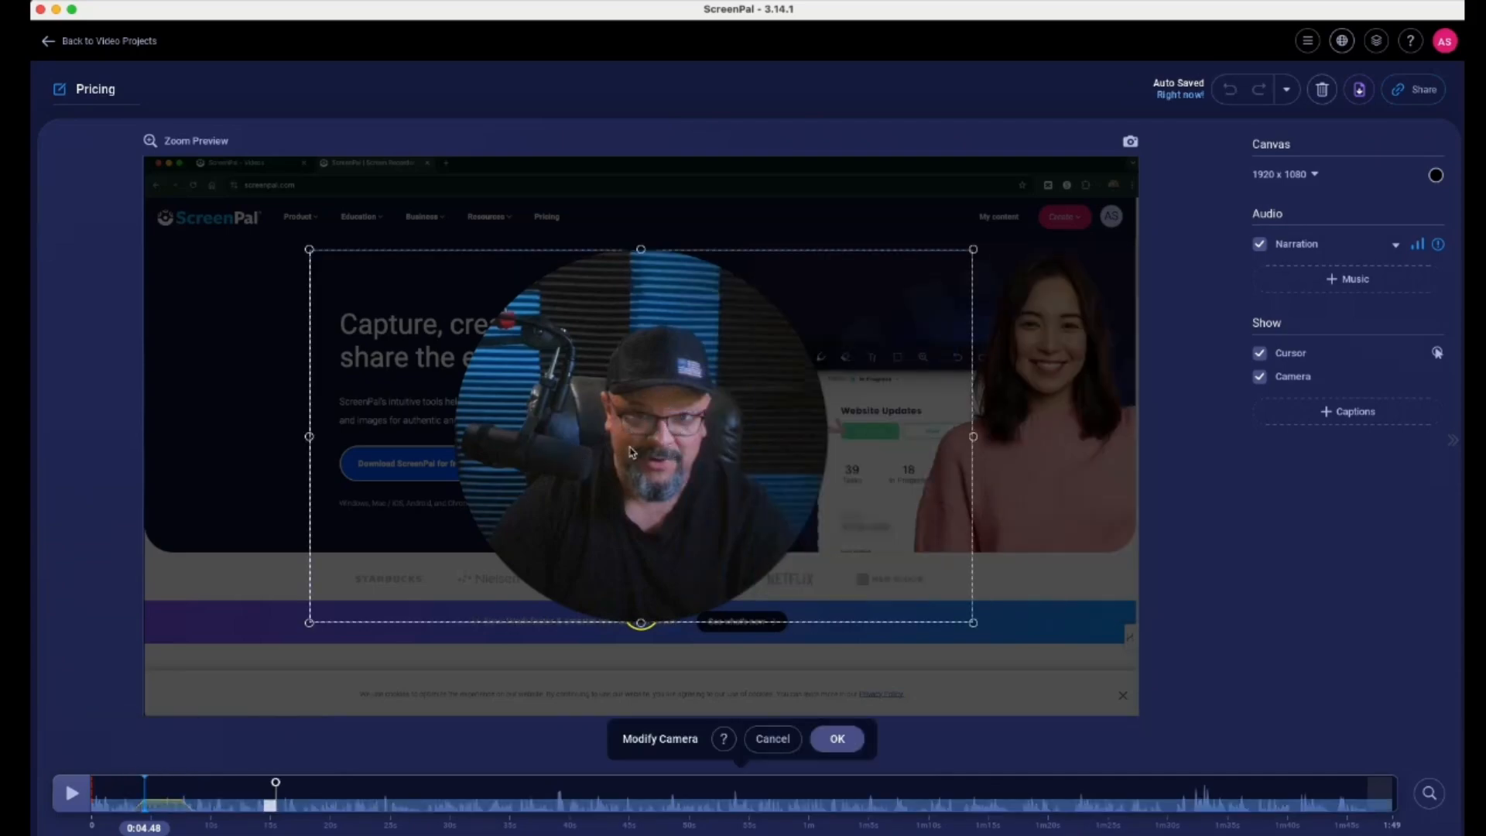
click(161, 809)
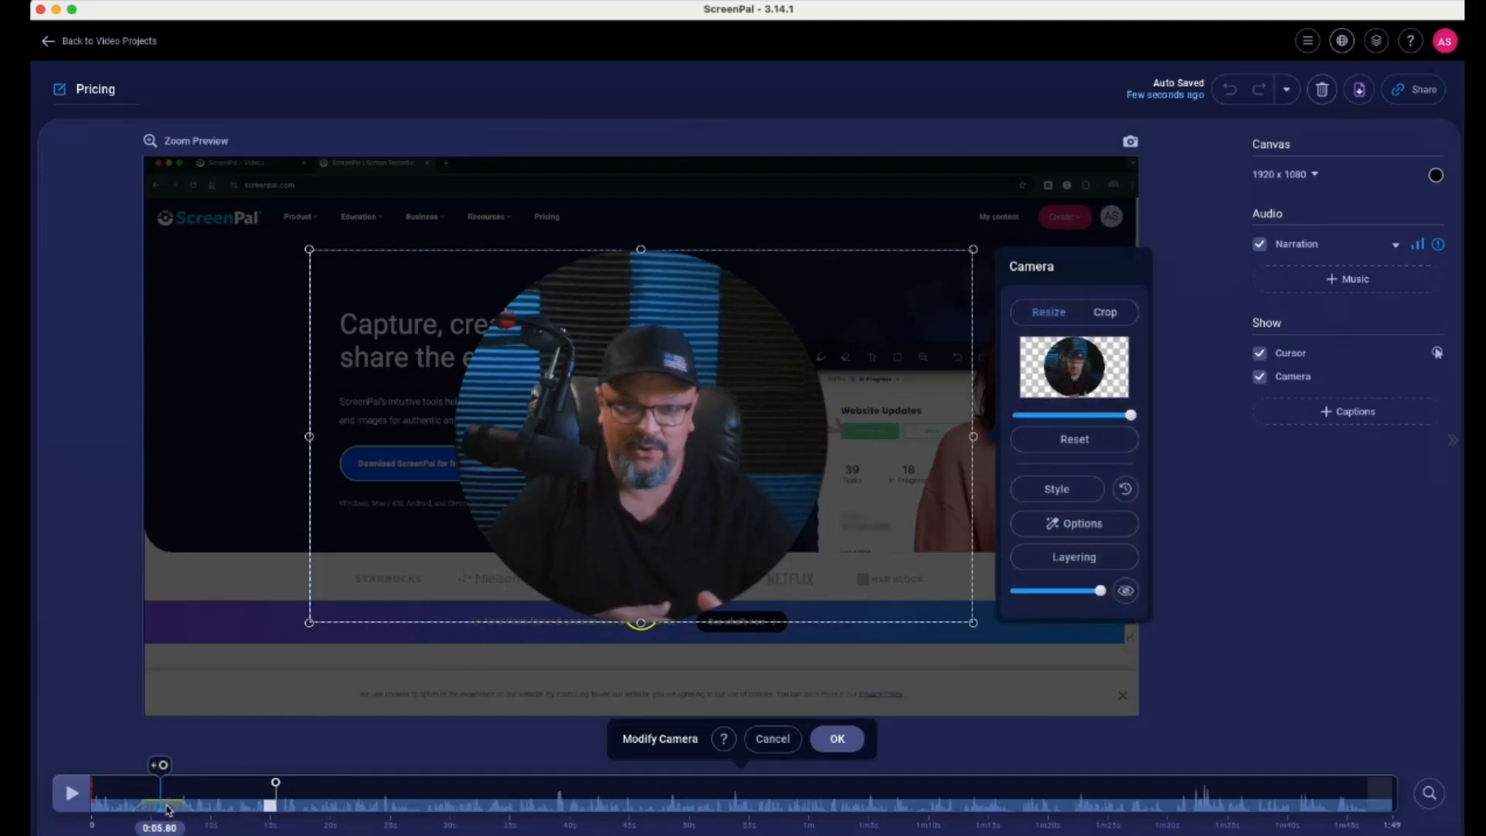
click(844, 740)
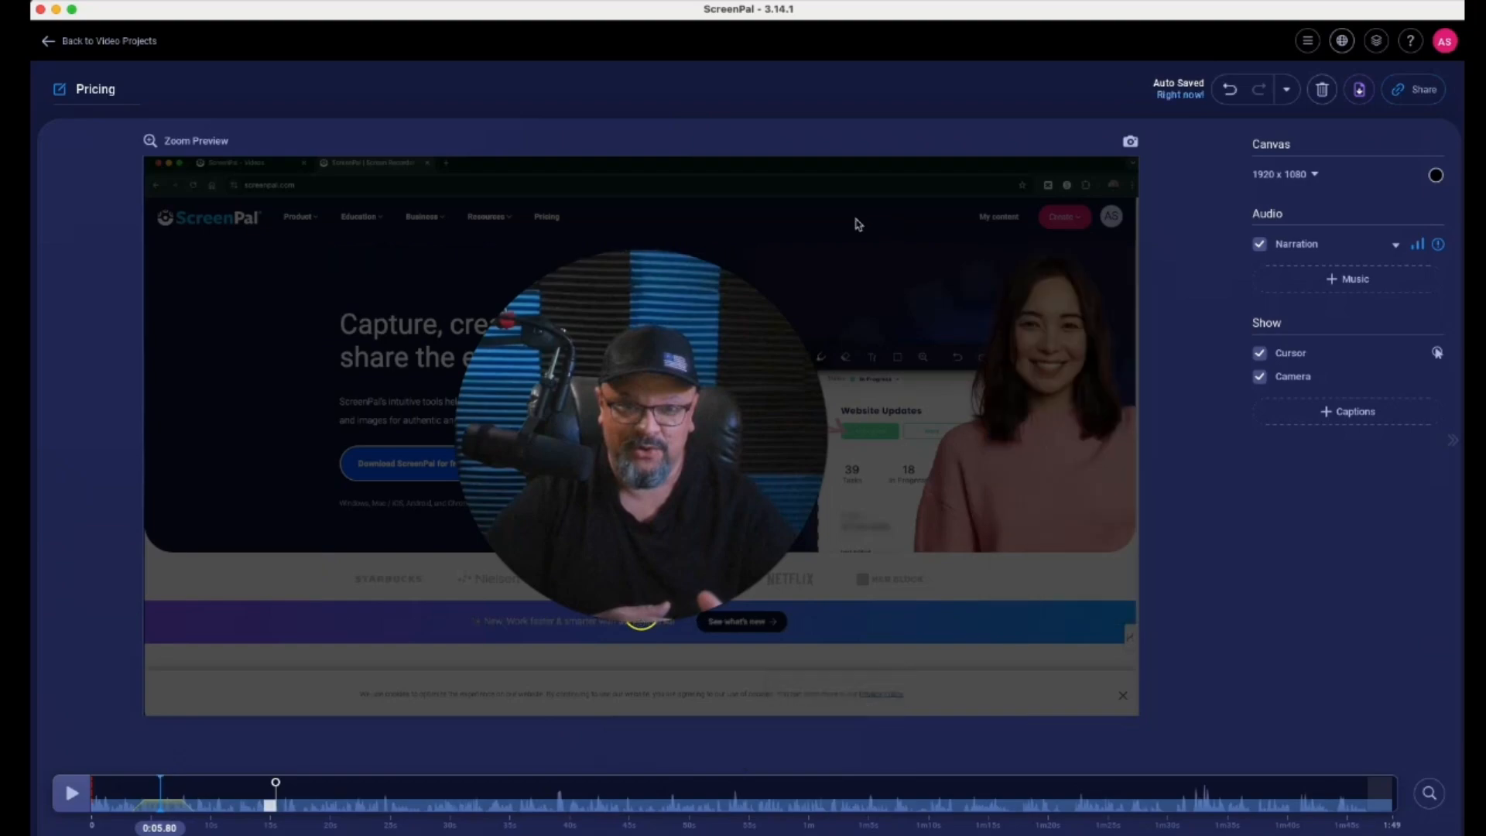
Reopen the text overlay, enter the presenter's full name, and place it at the lower-left edge of the camera circle
click(676, 174)
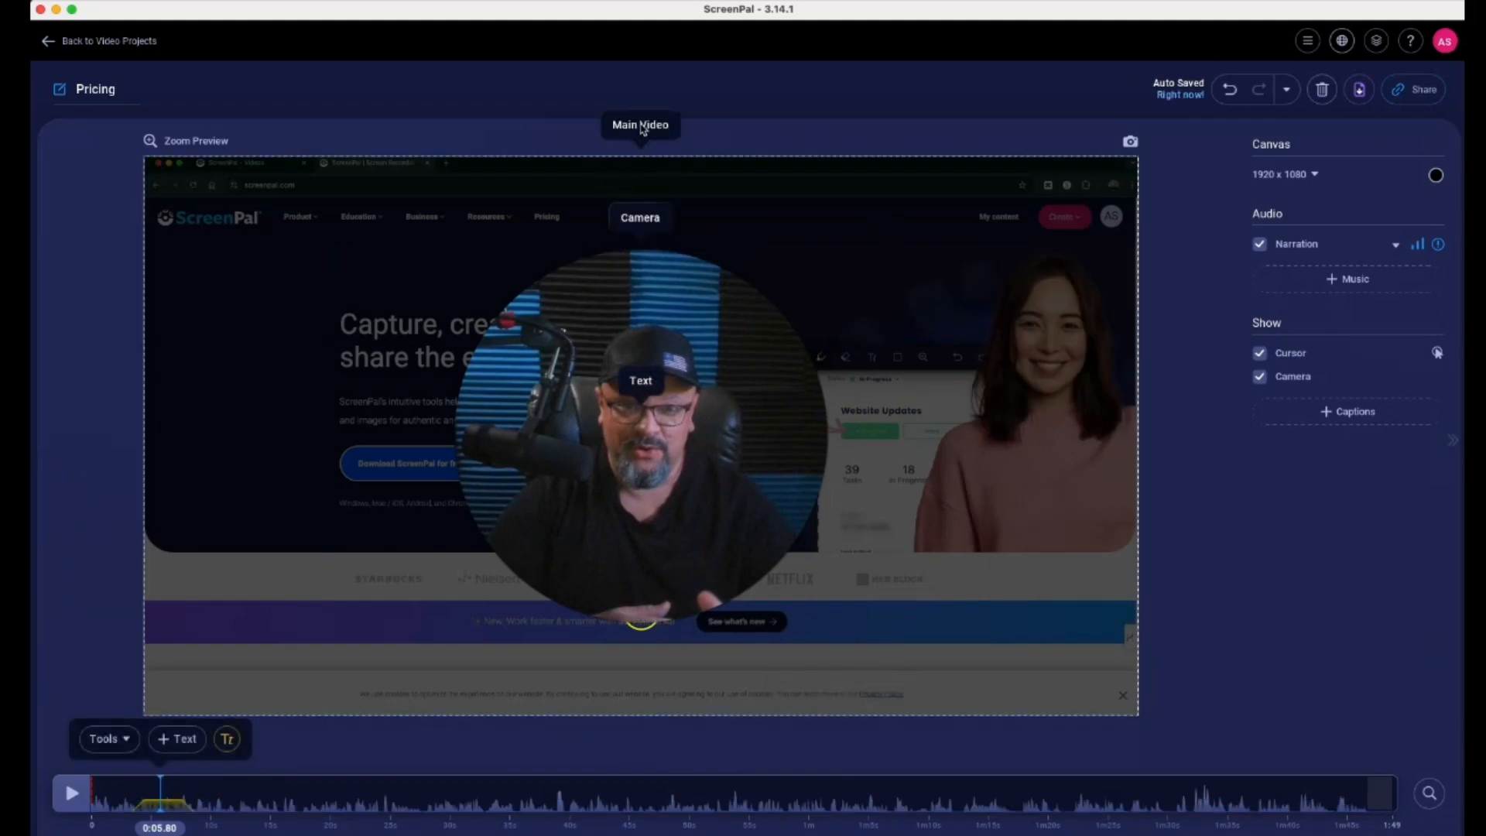
click(642, 384)
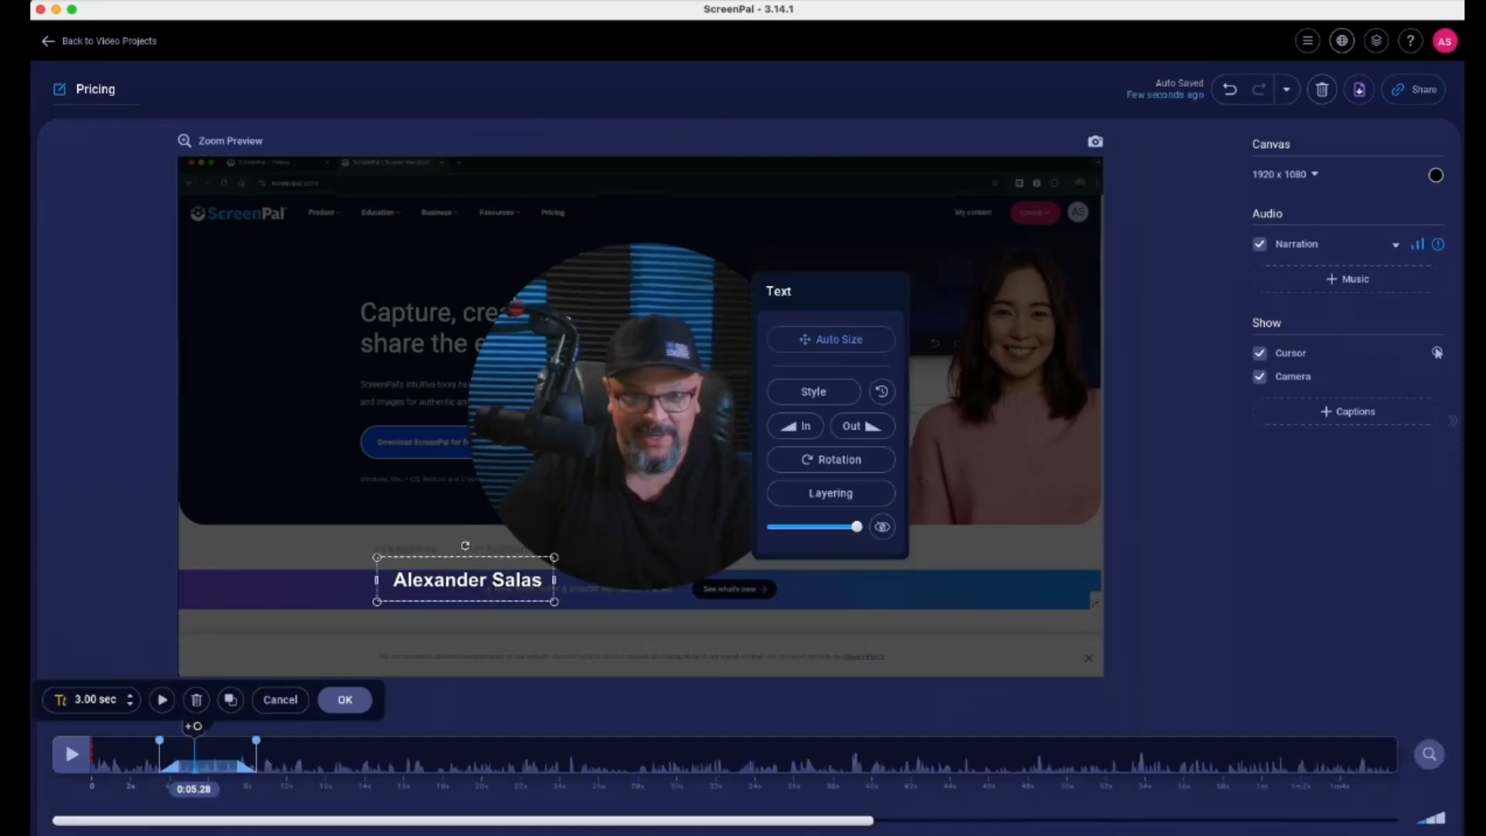
click(504, 601)
click(507, 606)
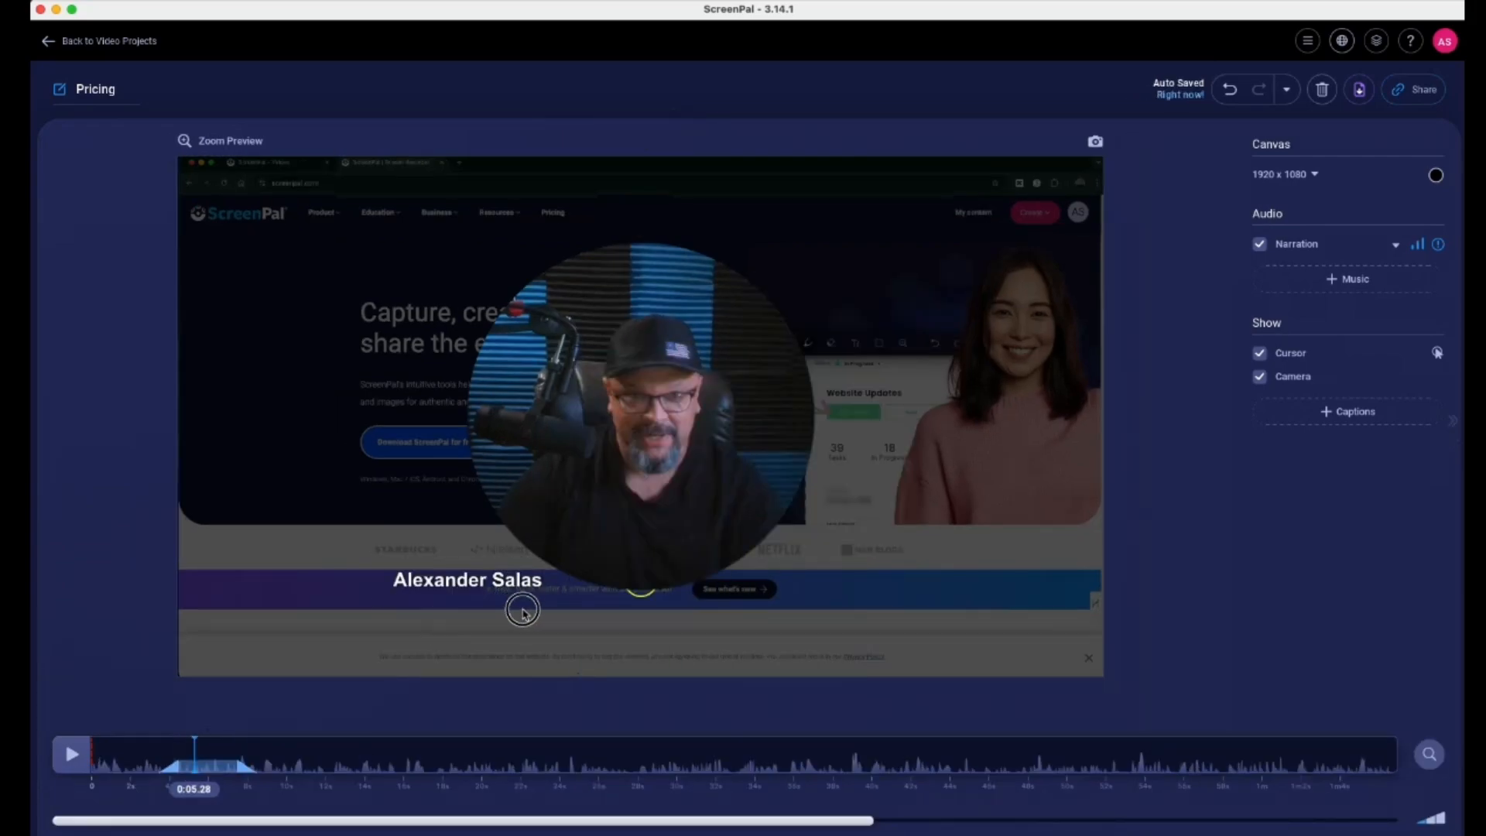
click(507, 612)
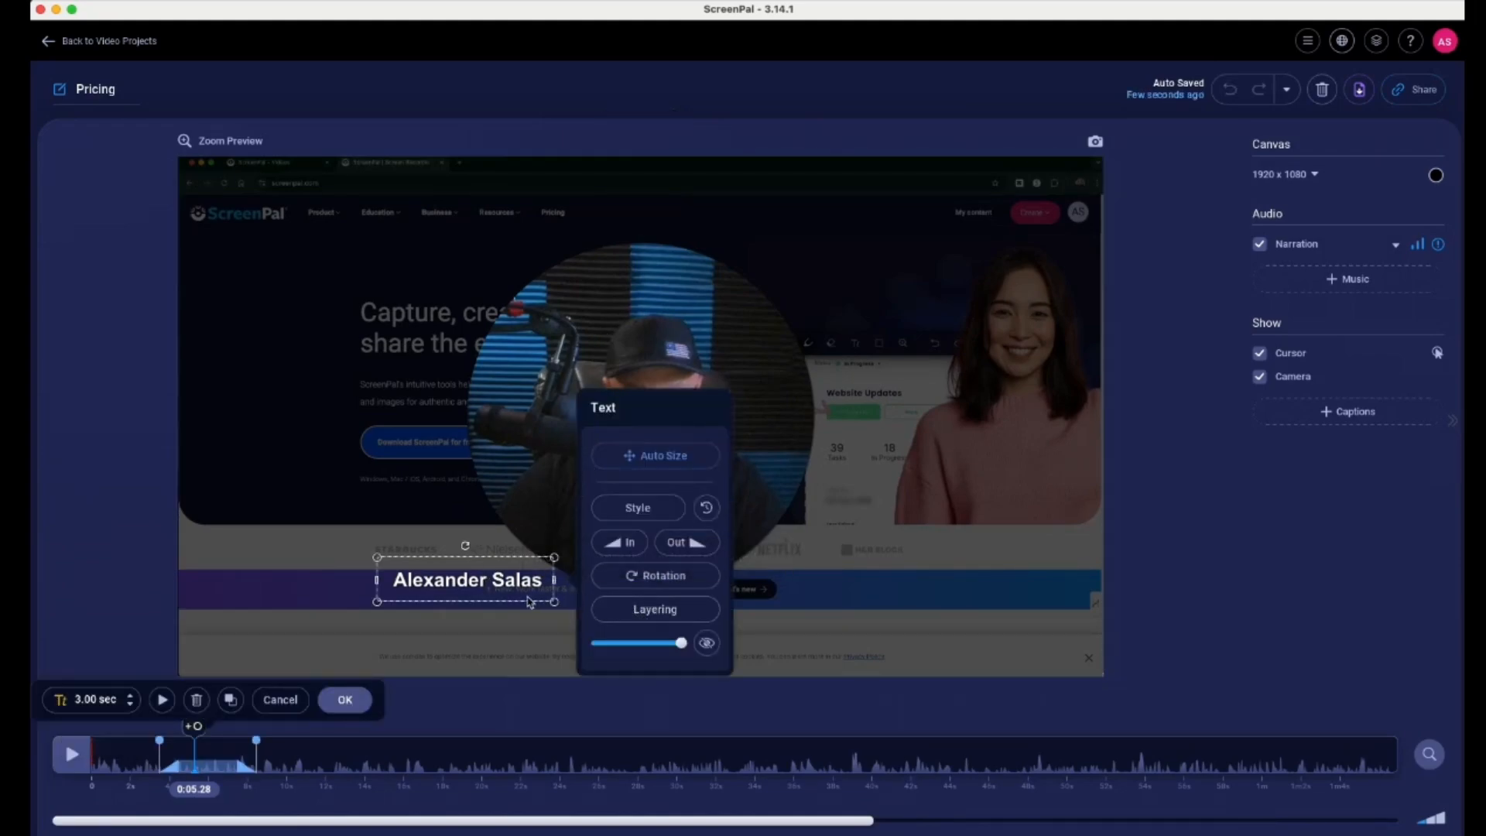
Review the name overlay's layering order and custom text style options, and accept the overlay
click(657, 624)
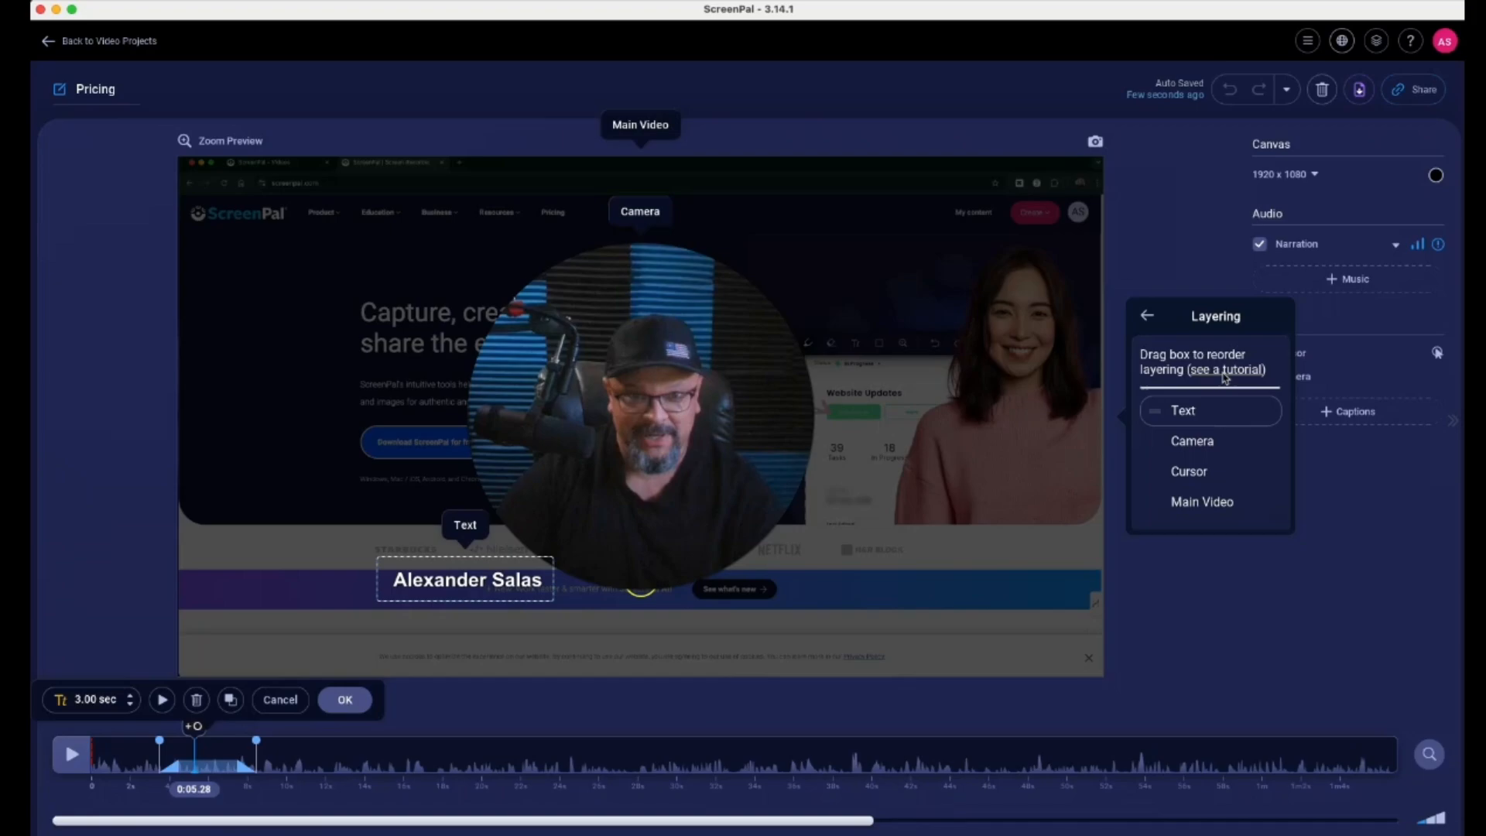
click(1147, 315)
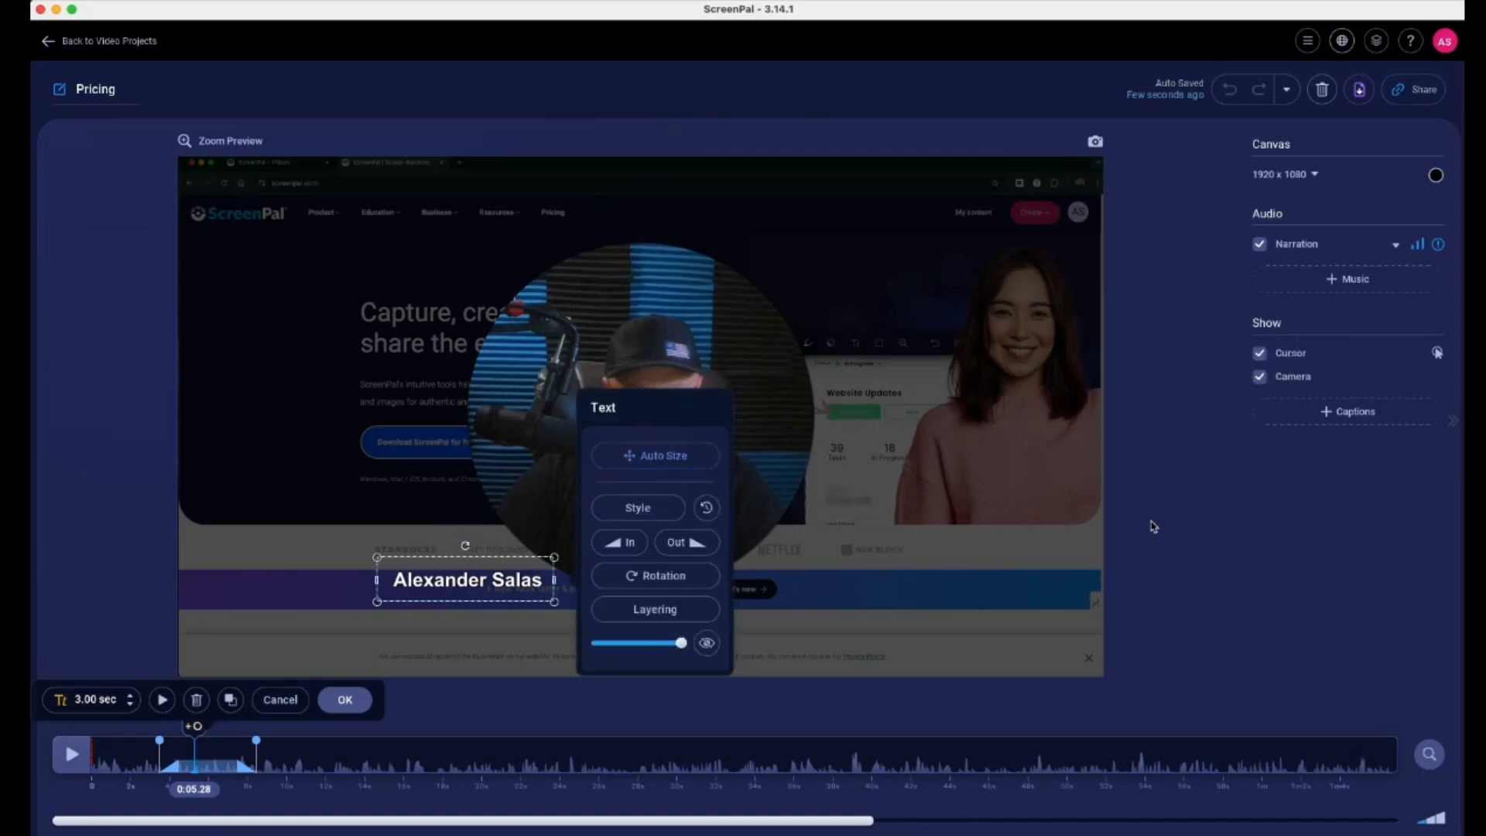
click(638, 509)
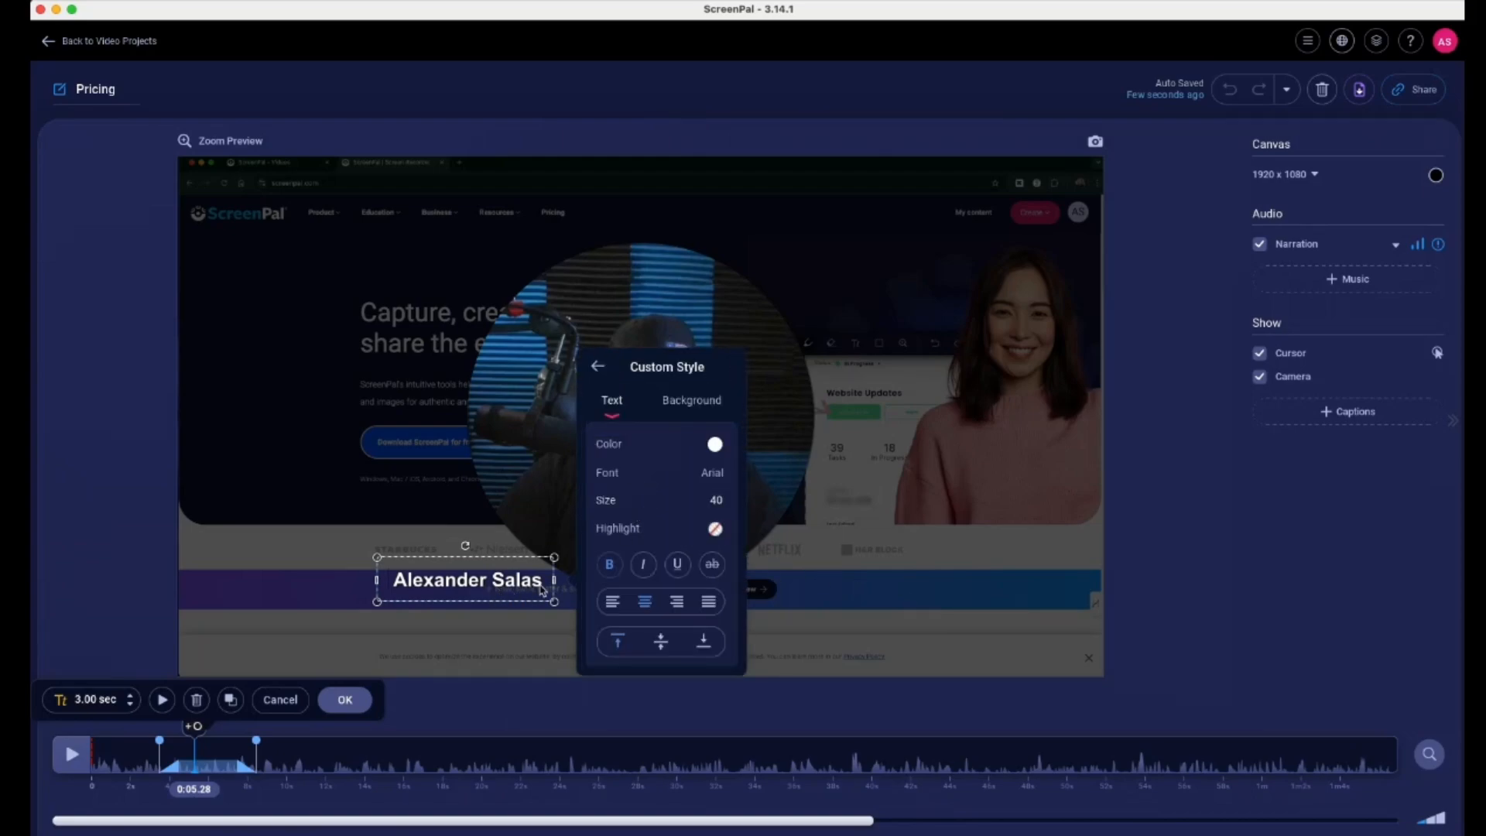
click(600, 372)
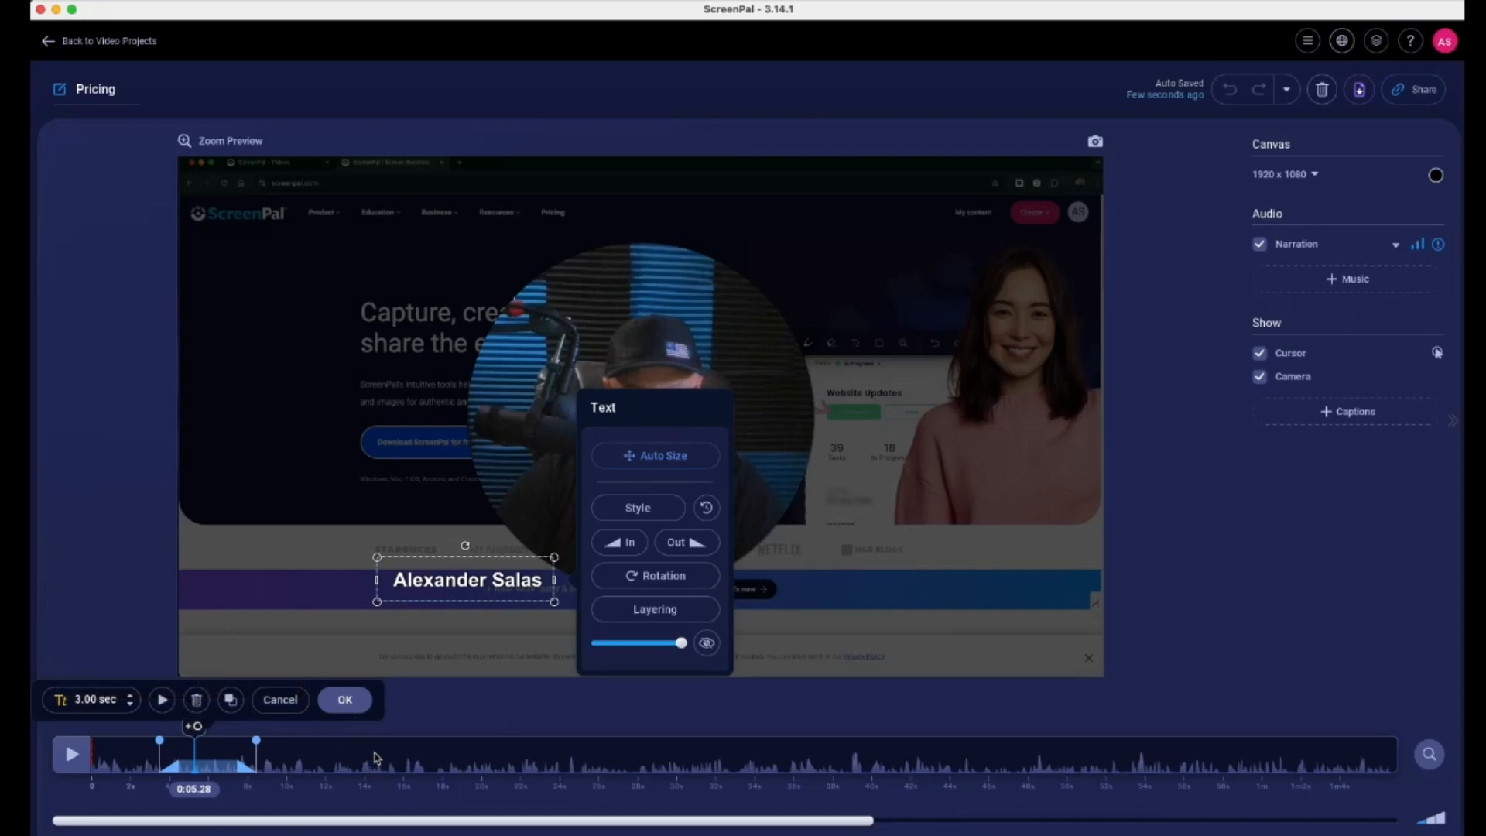
click(347, 706)
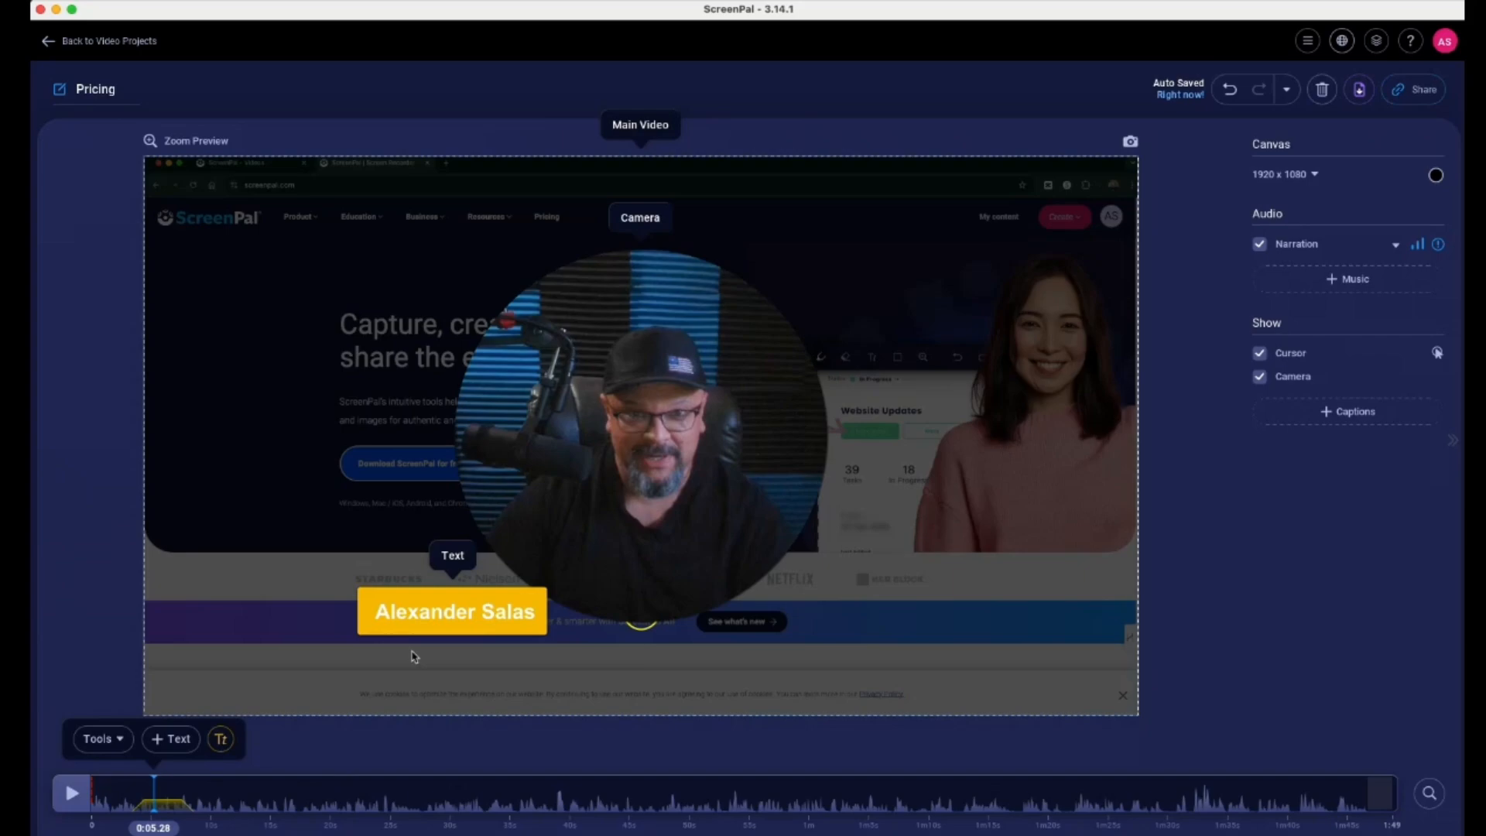
Reopen the name overlay's custom style and change its background color to blue
click(458, 625)
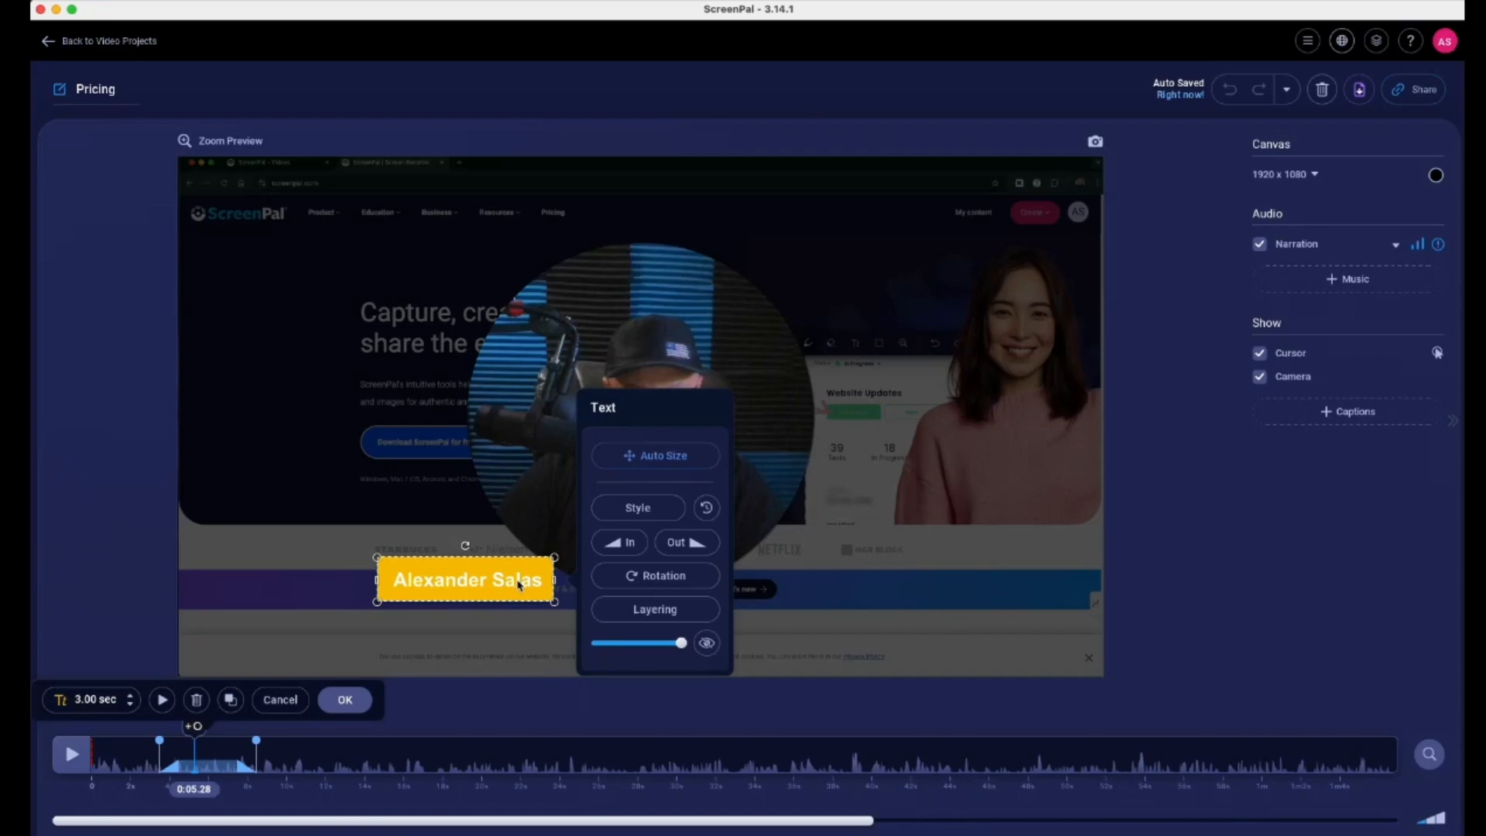
click(637, 514)
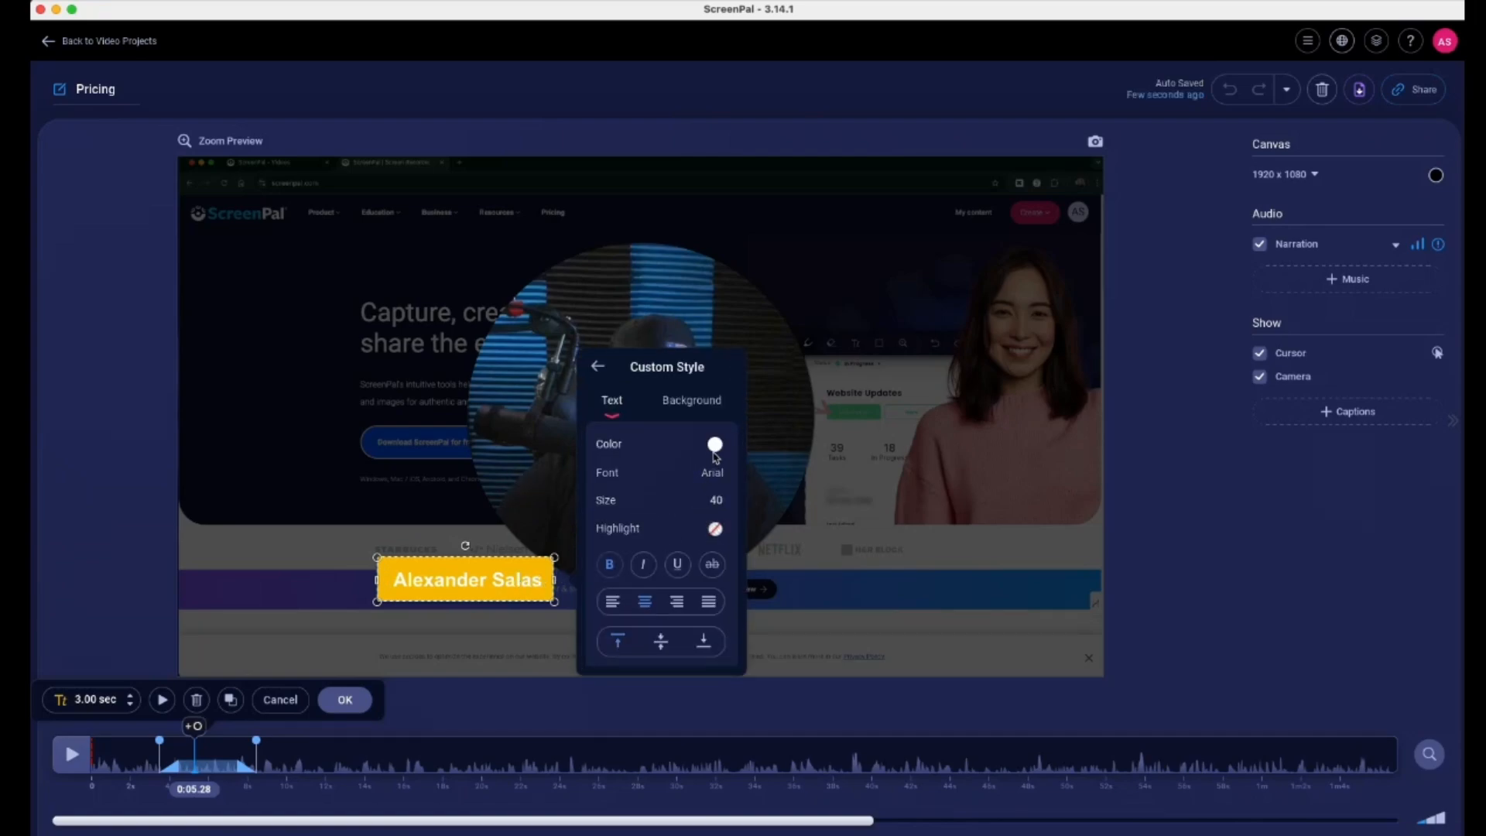
click(673, 403)
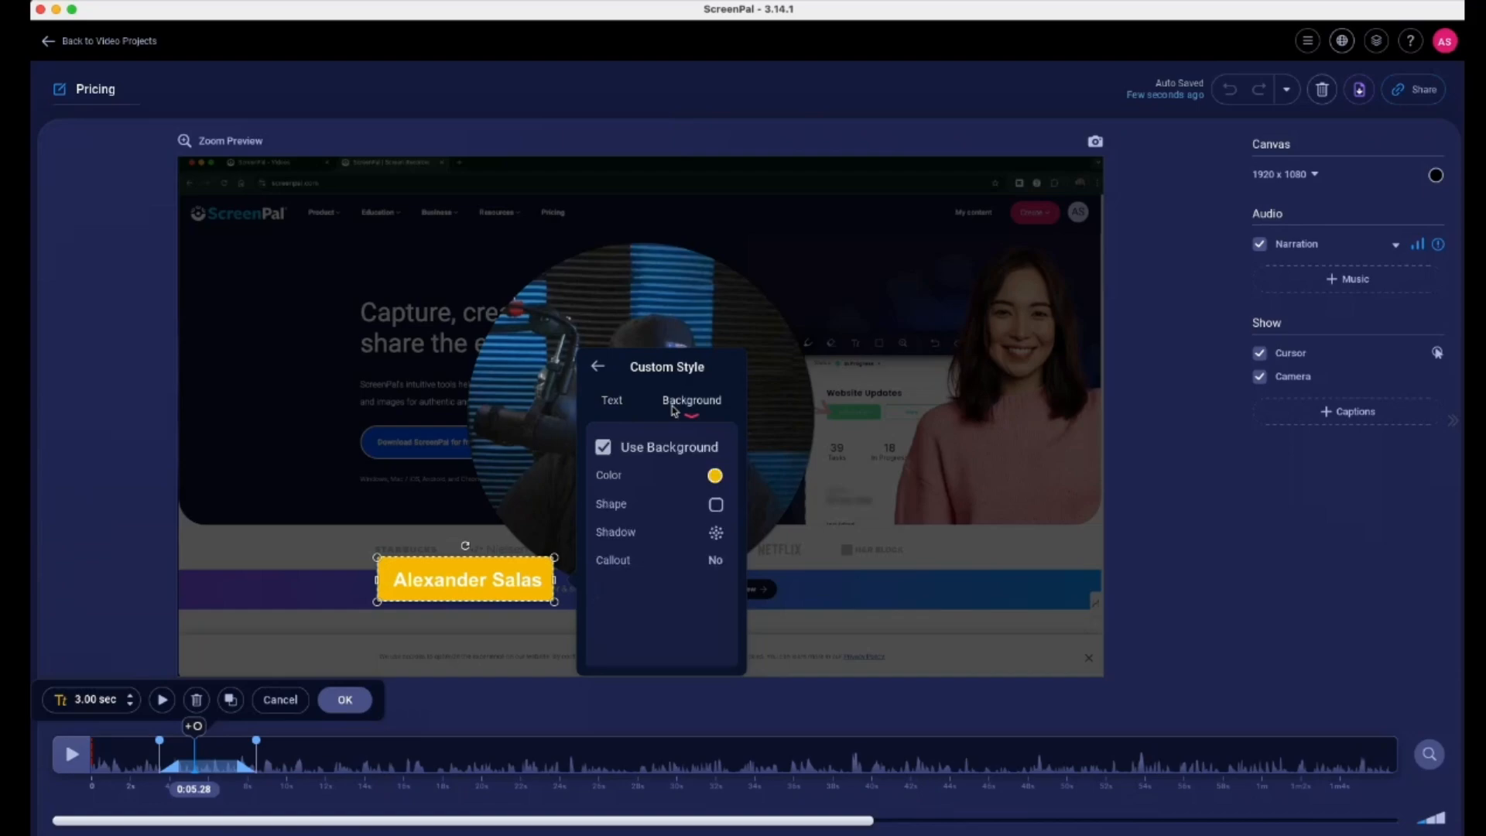
click(603, 403)
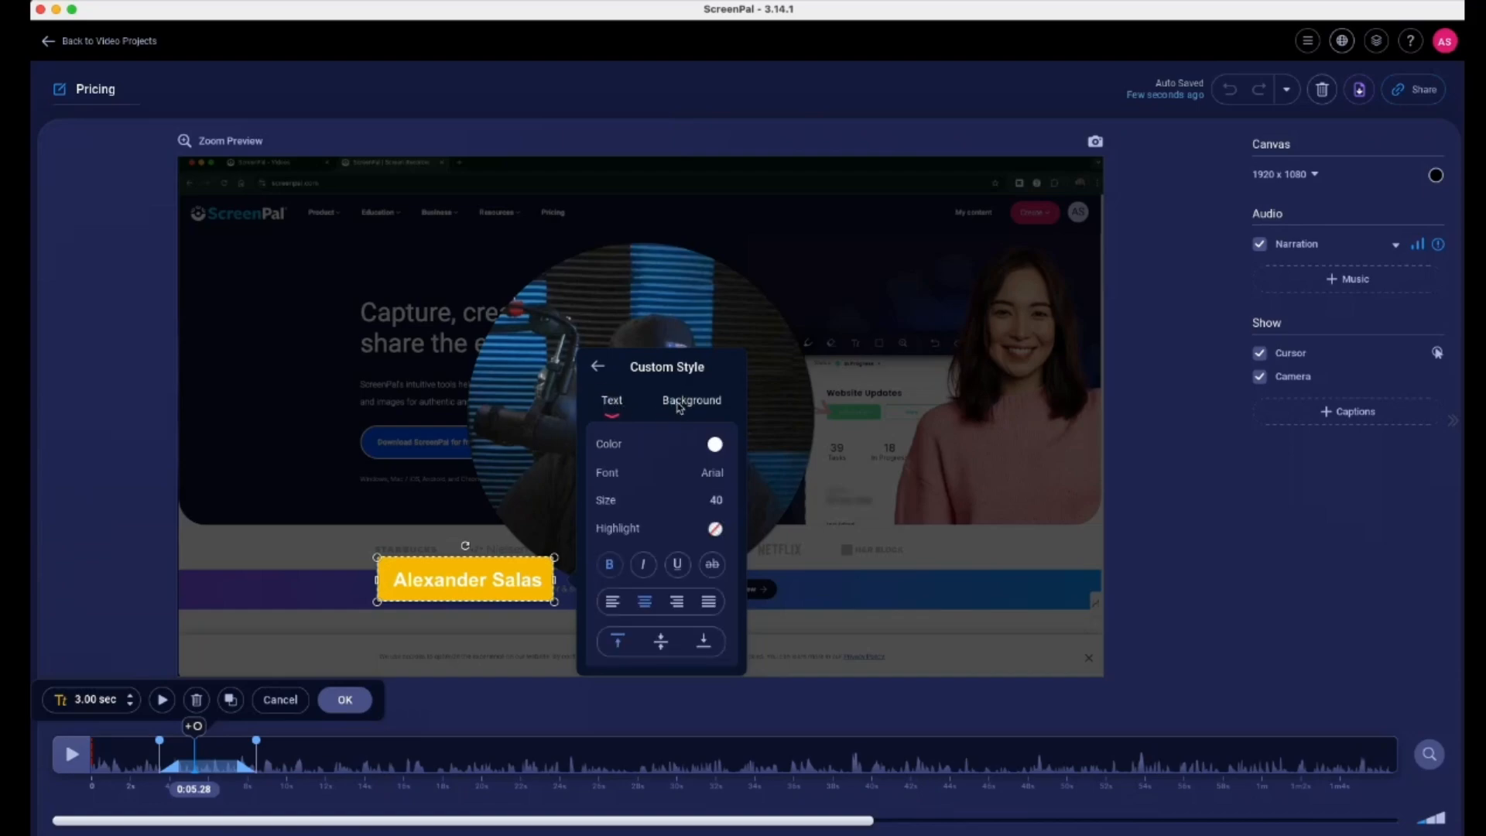
click(686, 404)
click(714, 475)
click(662, 503)
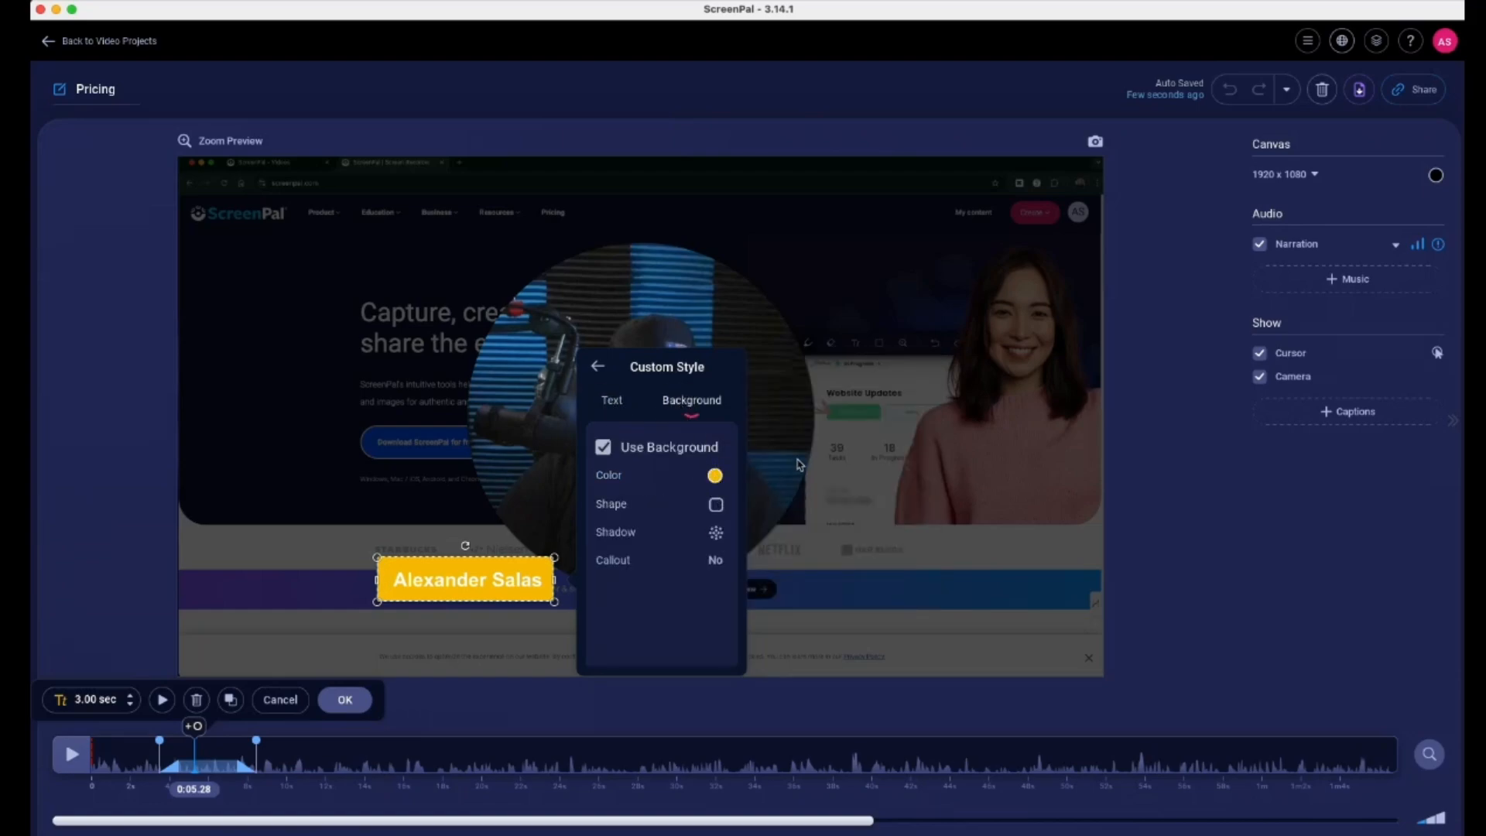
click(716, 477)
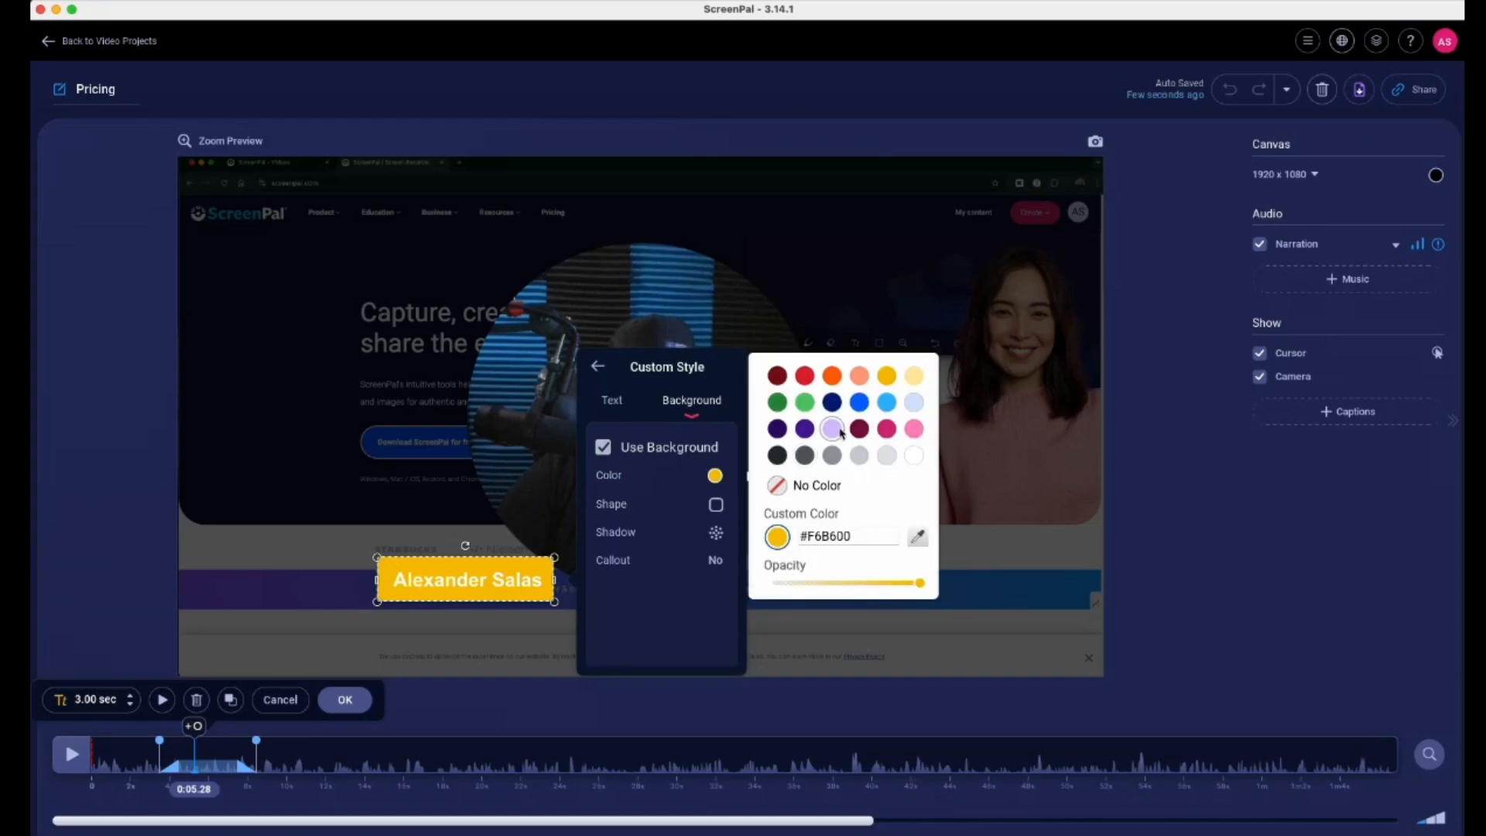
click(860, 404)
click(698, 625)
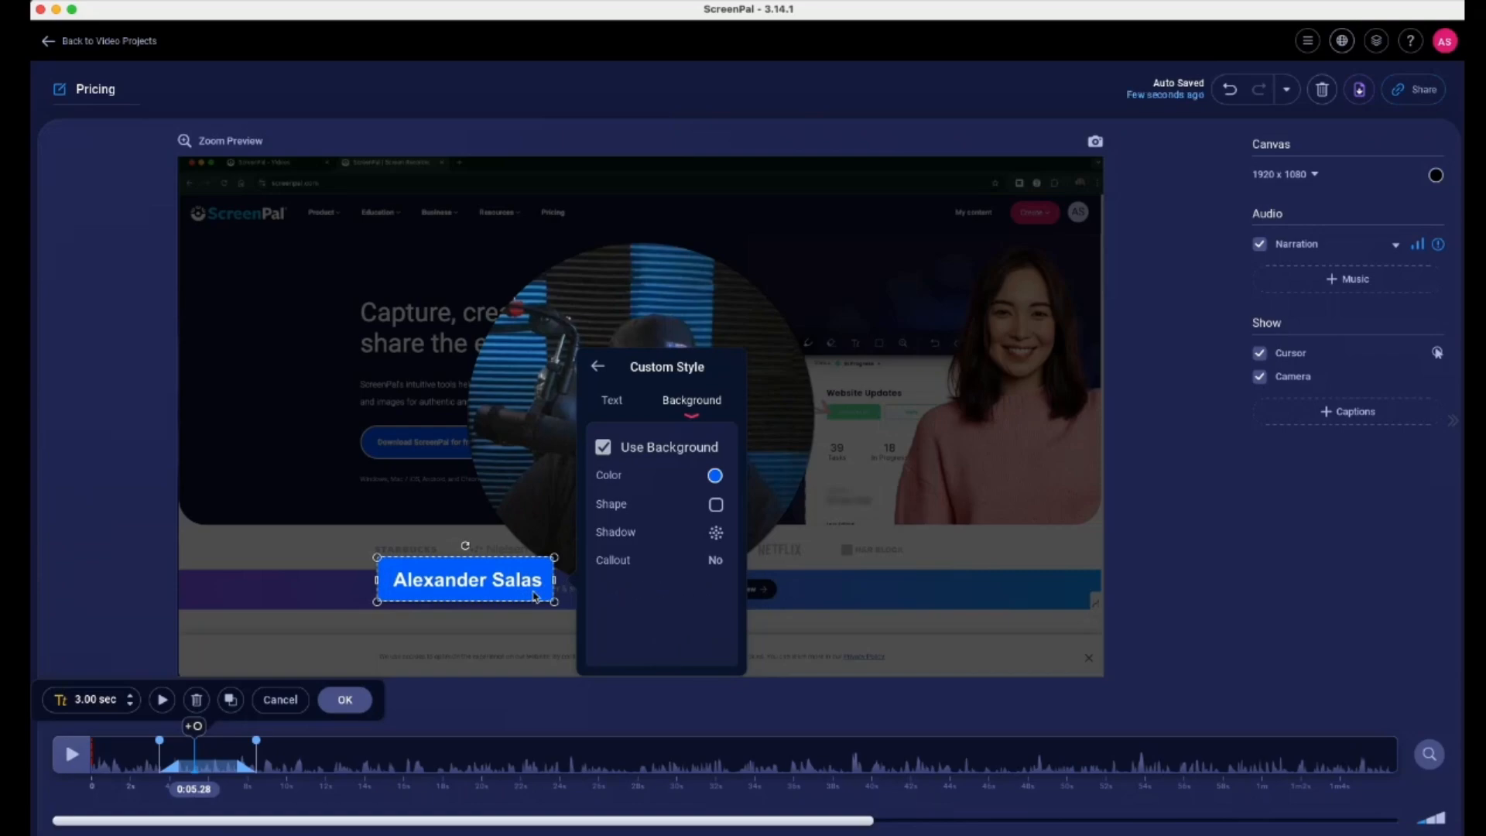
Enable the callout on the name overlay's background, aim its pointer at the camera circle, and accept the overlay
click(714, 559)
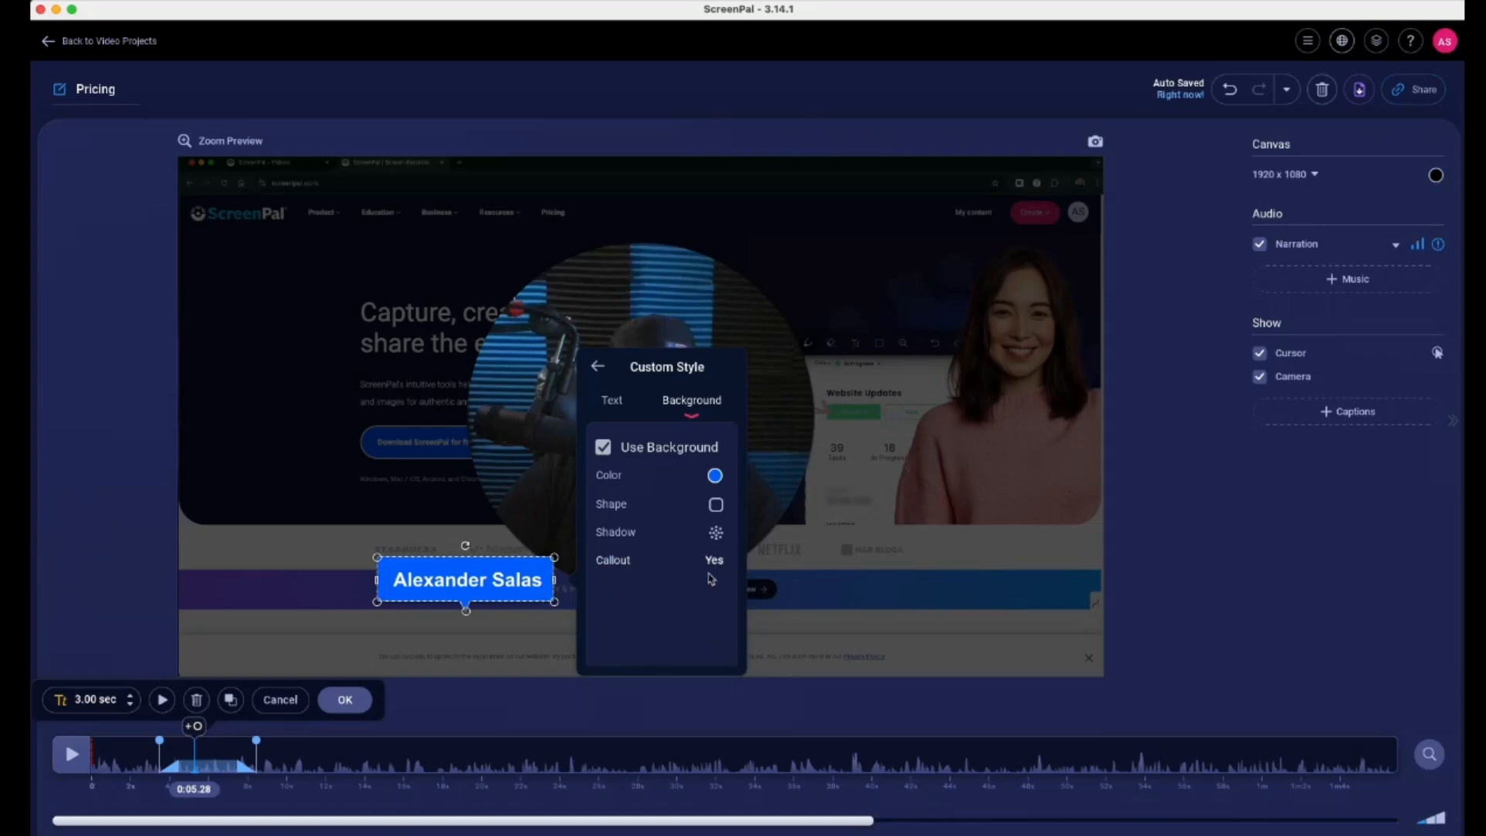
drag(465, 614, 512, 536)
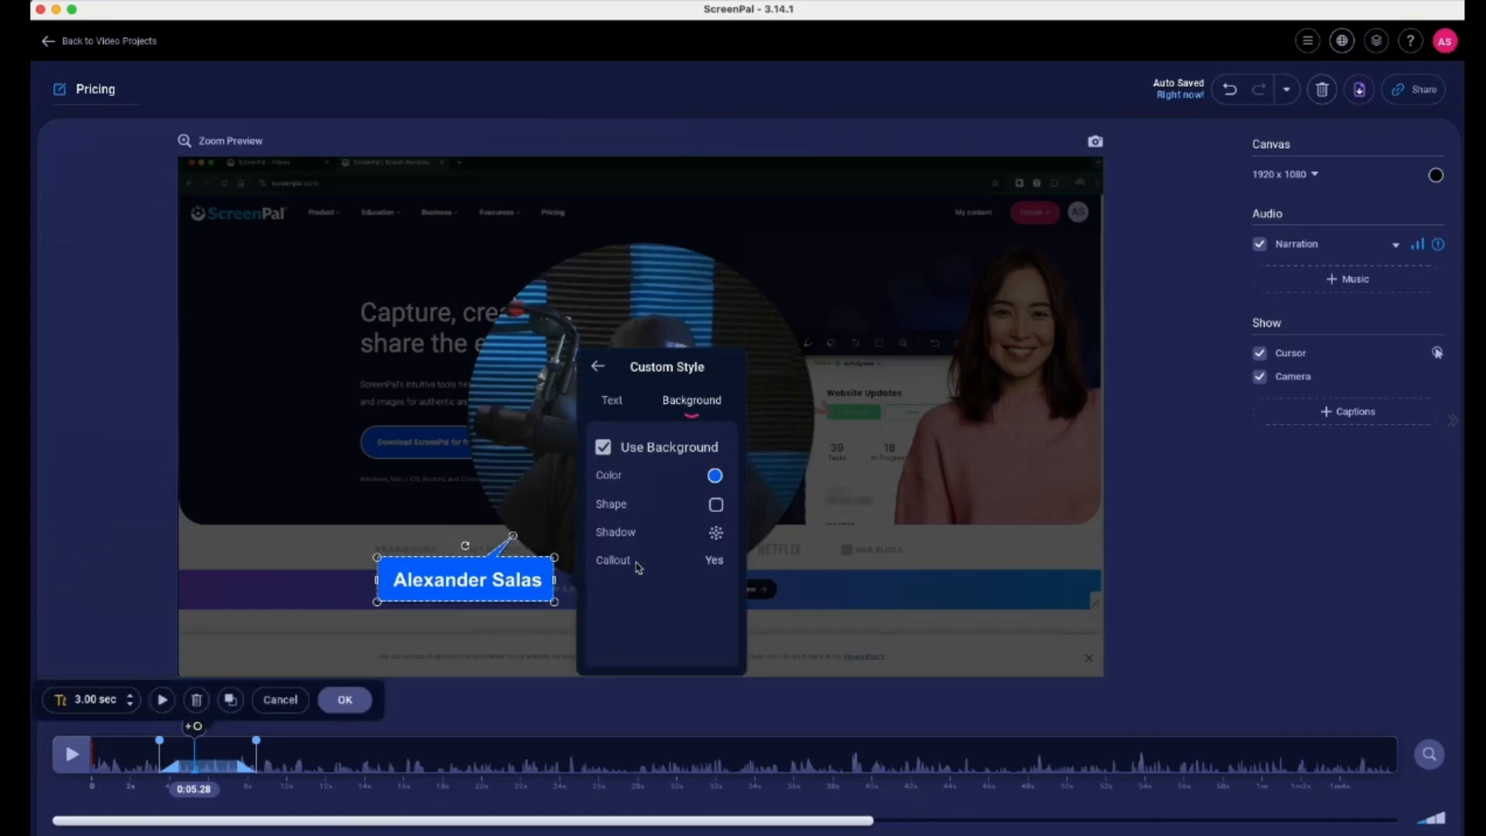
click(597, 366)
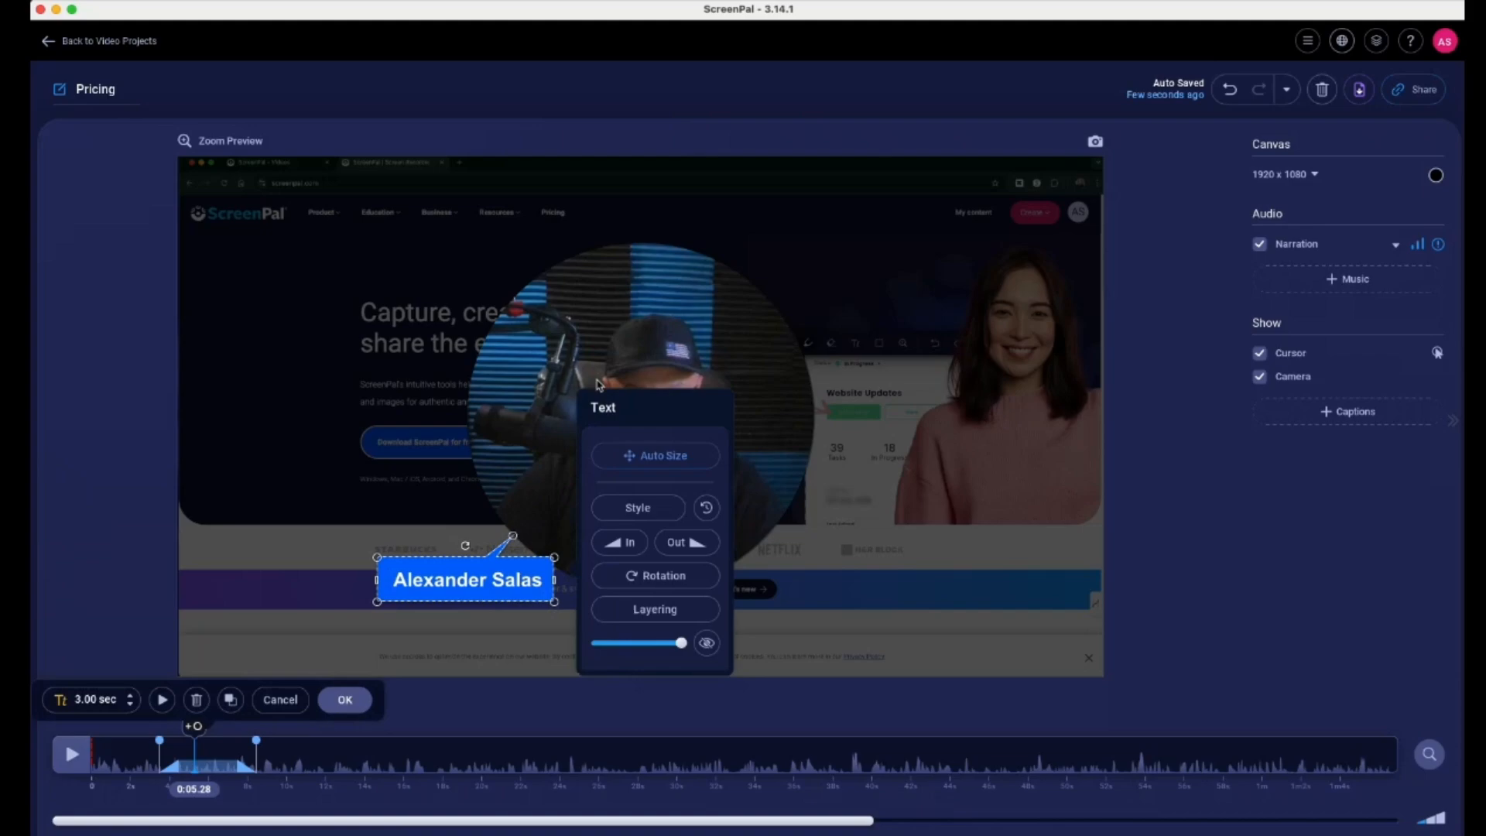
click(346, 701)
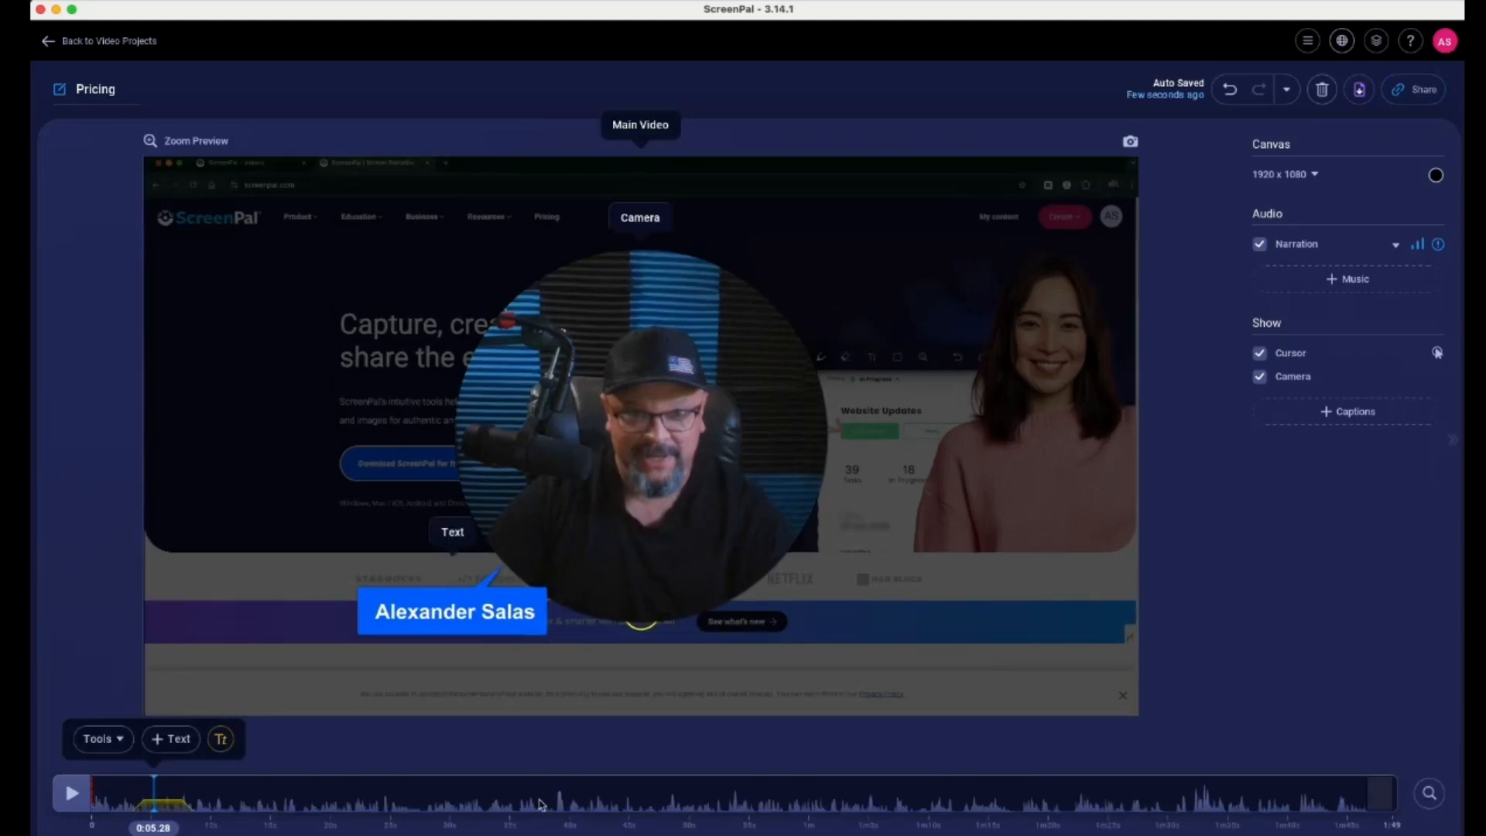
click(301, 805)
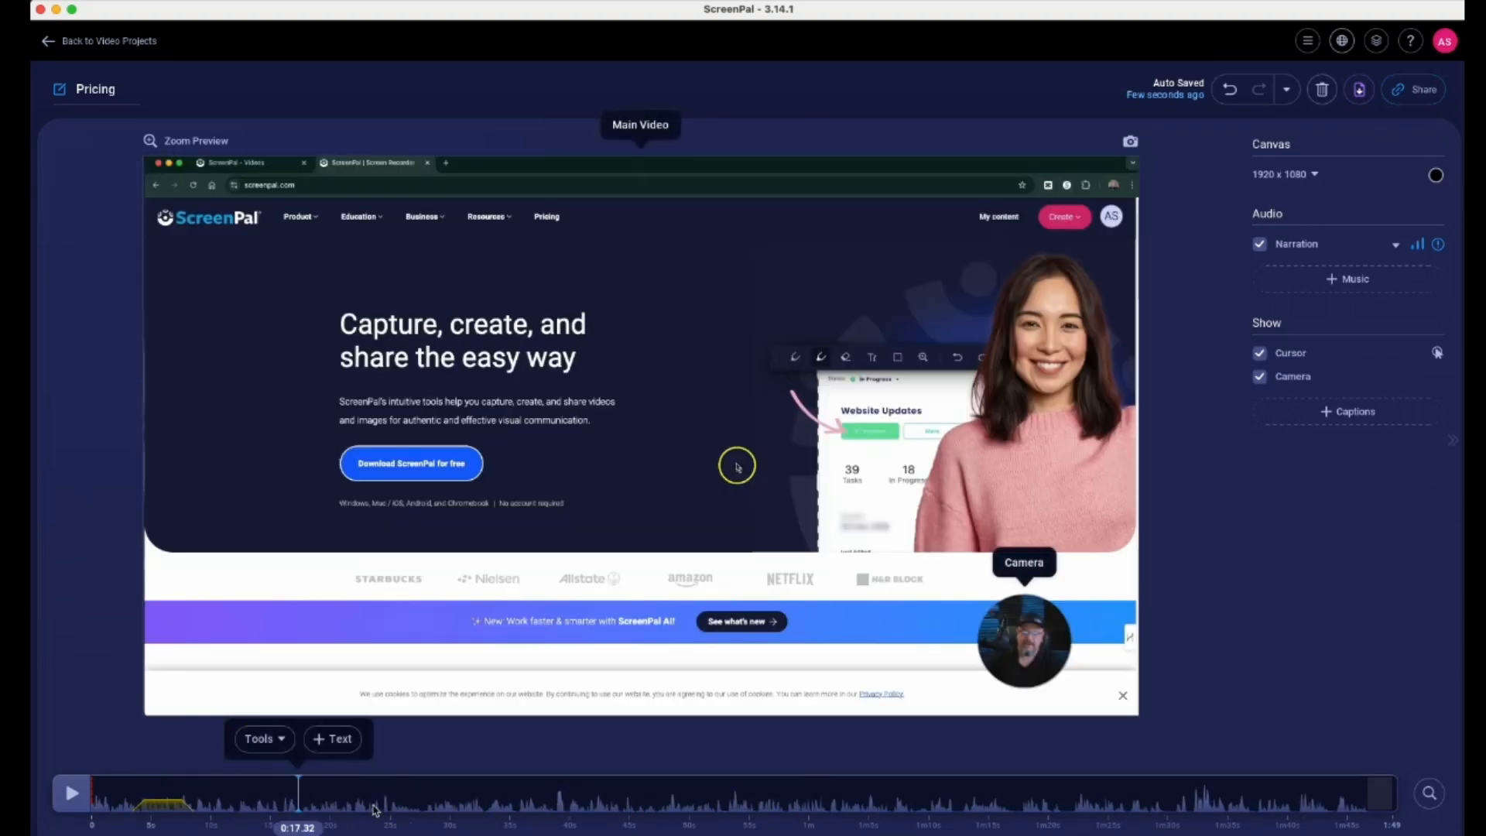
click(396, 805)
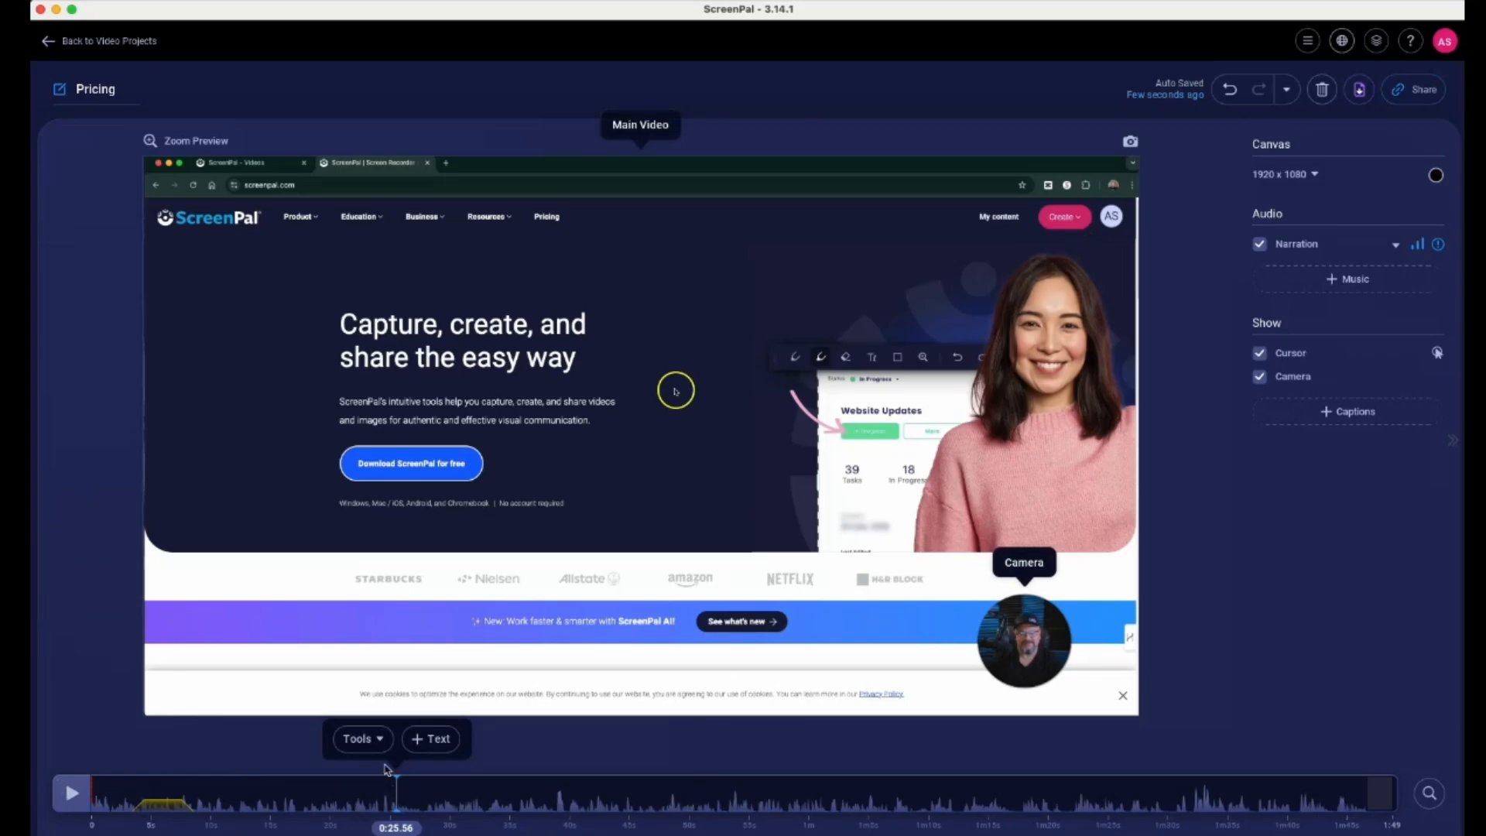
click(379, 739)
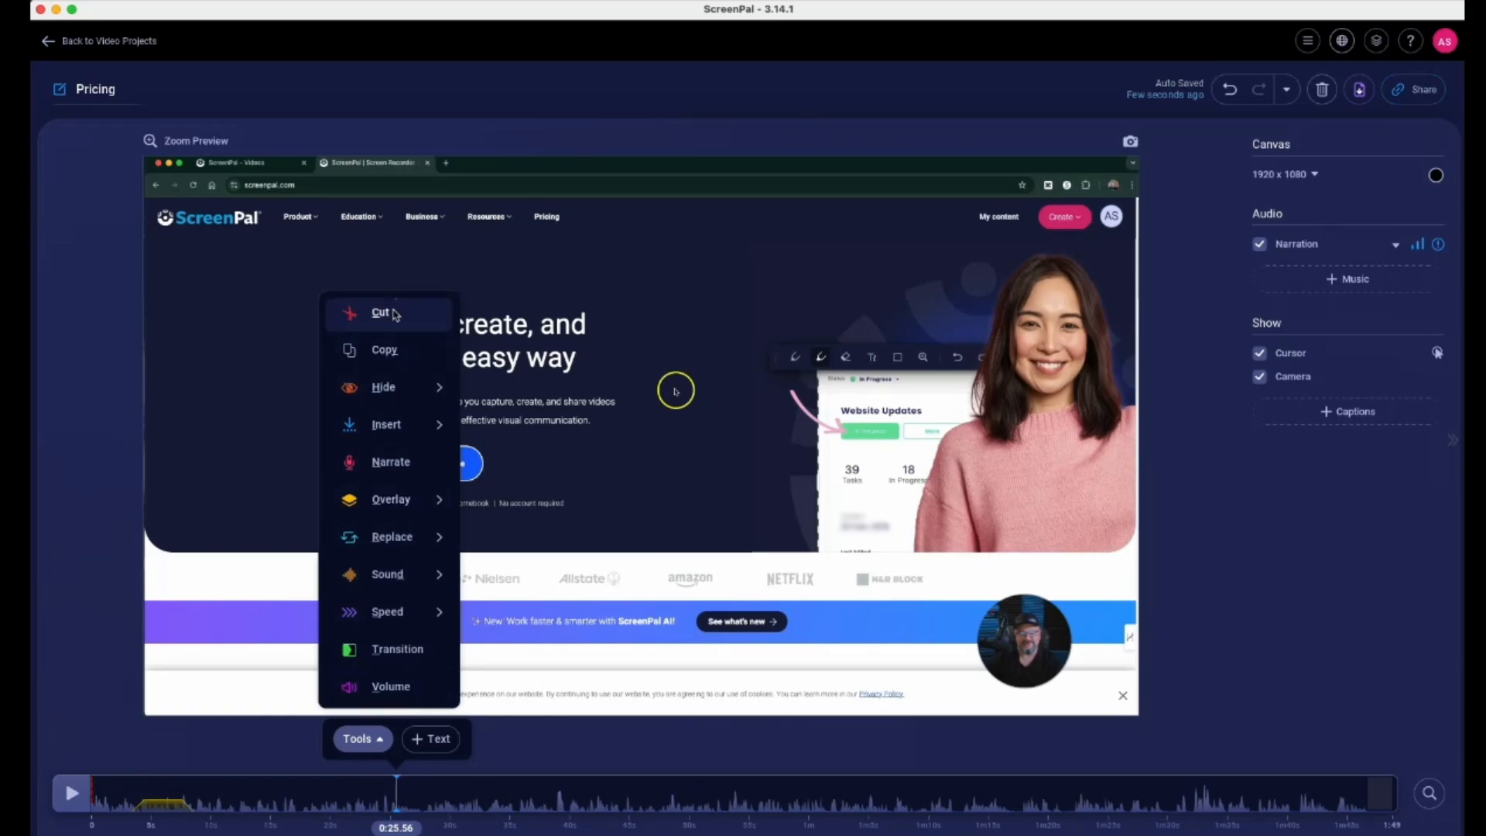
click(249, 349)
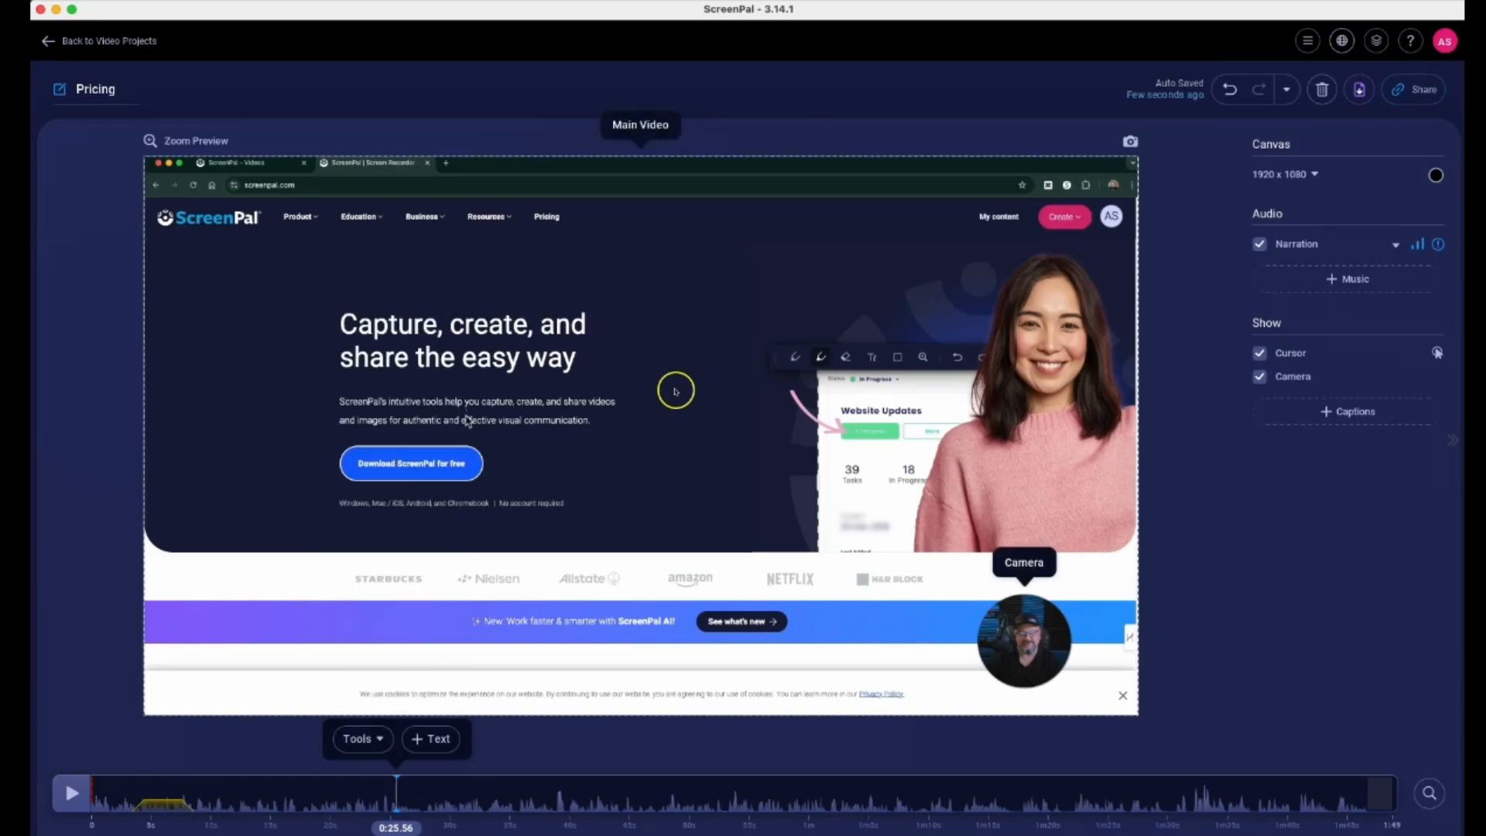
Cut the final 2.08 seconds of silence from the Pricing video, starting at 1:46.80
click(1373, 798)
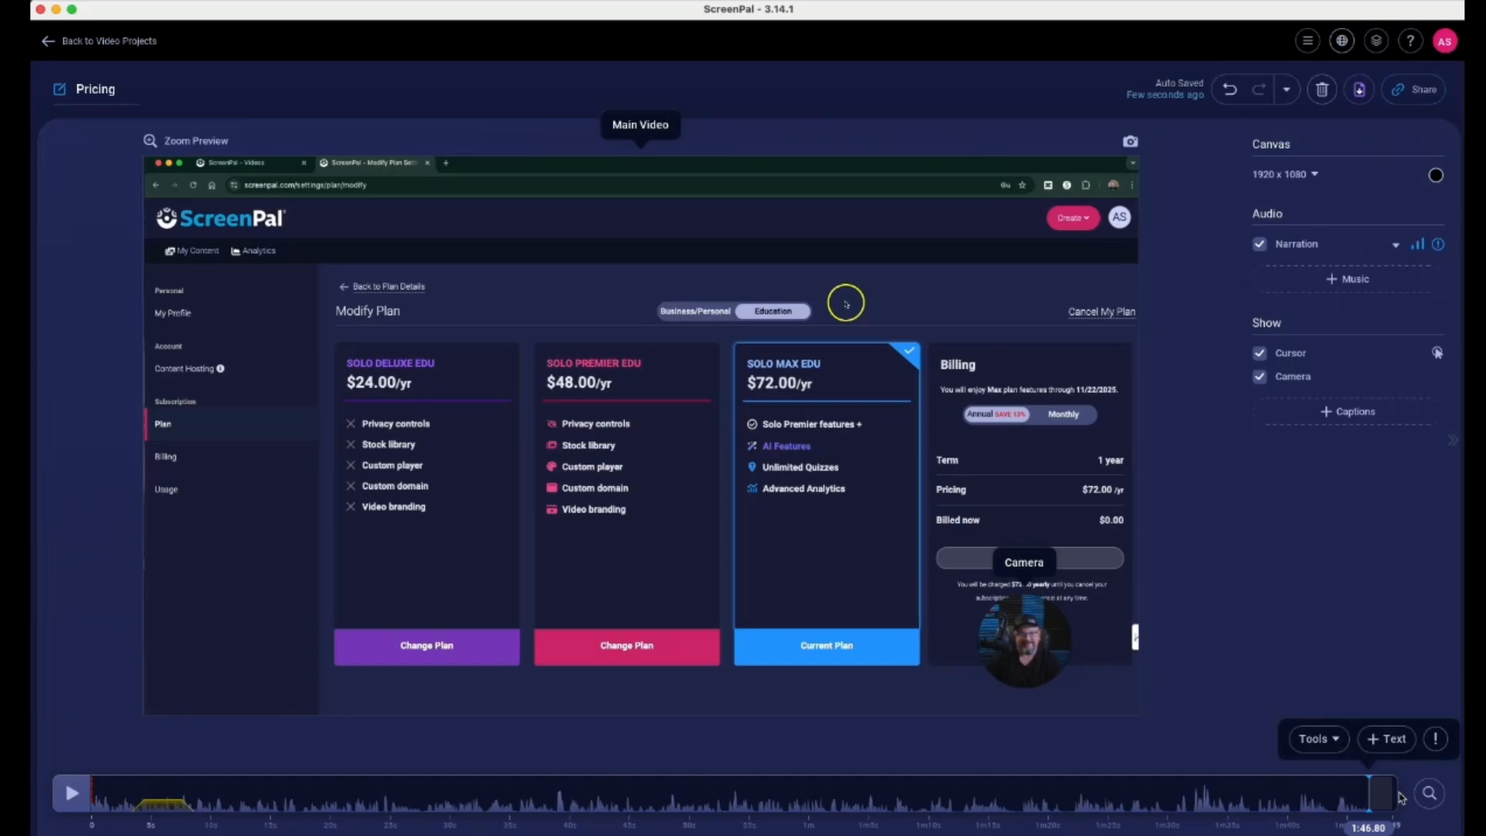
click(1333, 745)
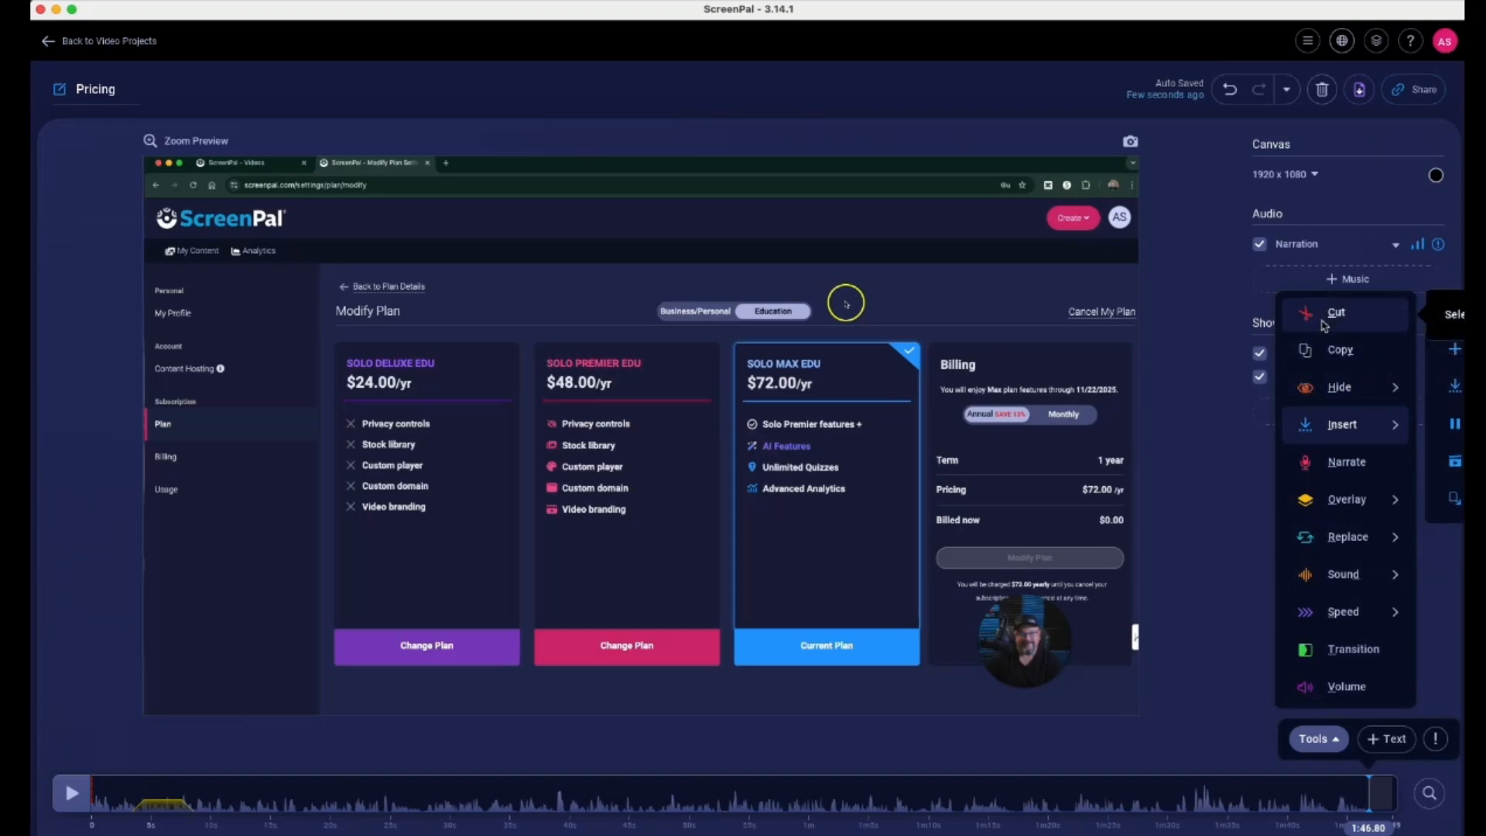
click(1324, 325)
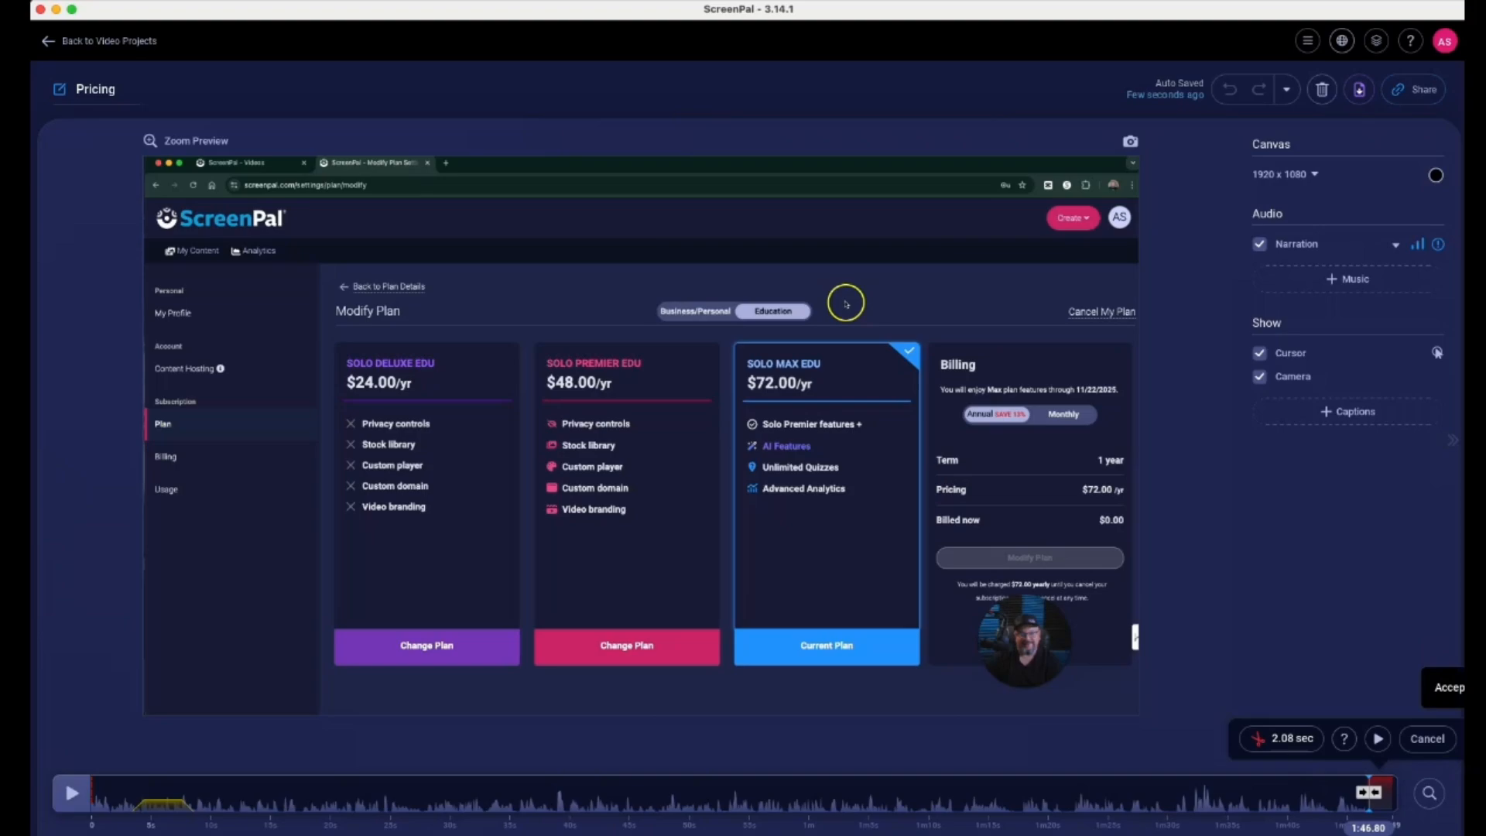
click(1446, 687)
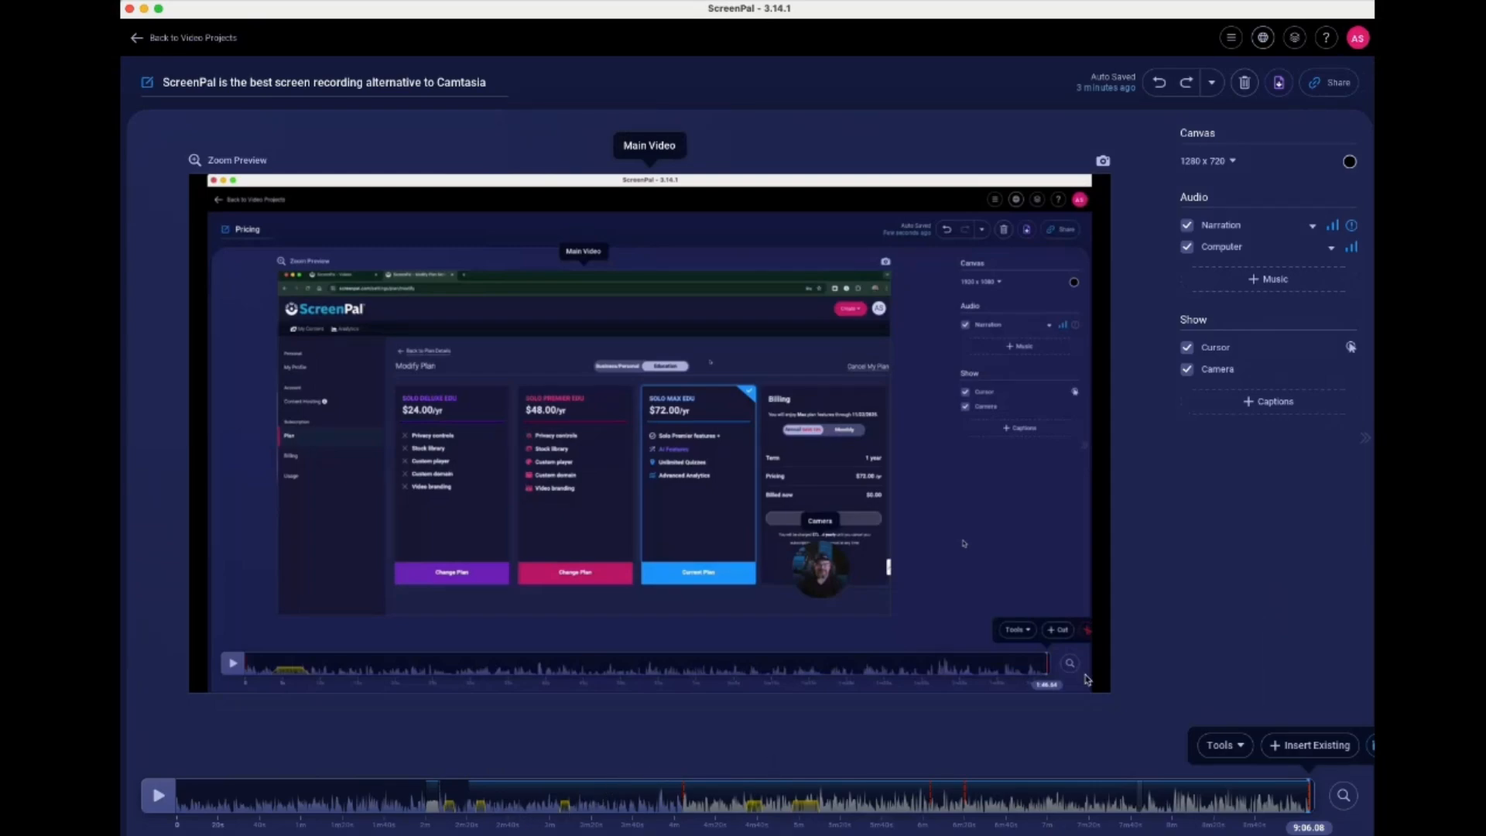
Generate English EN-US captions with Speech-to-Text for the project about ScreenPal as a Camtasia alternative
click(1250, 402)
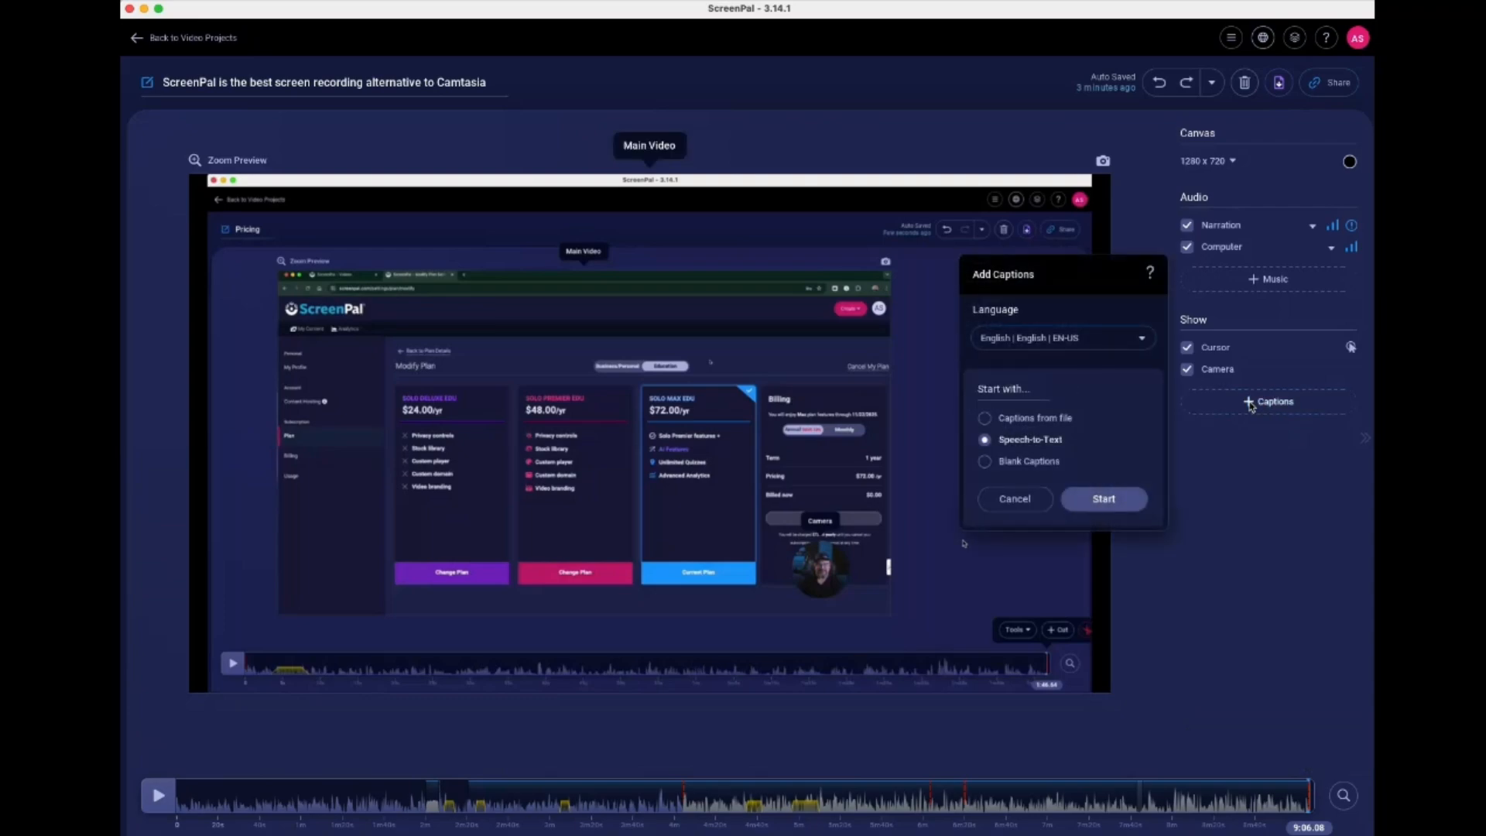
click(1143, 341)
click(1142, 342)
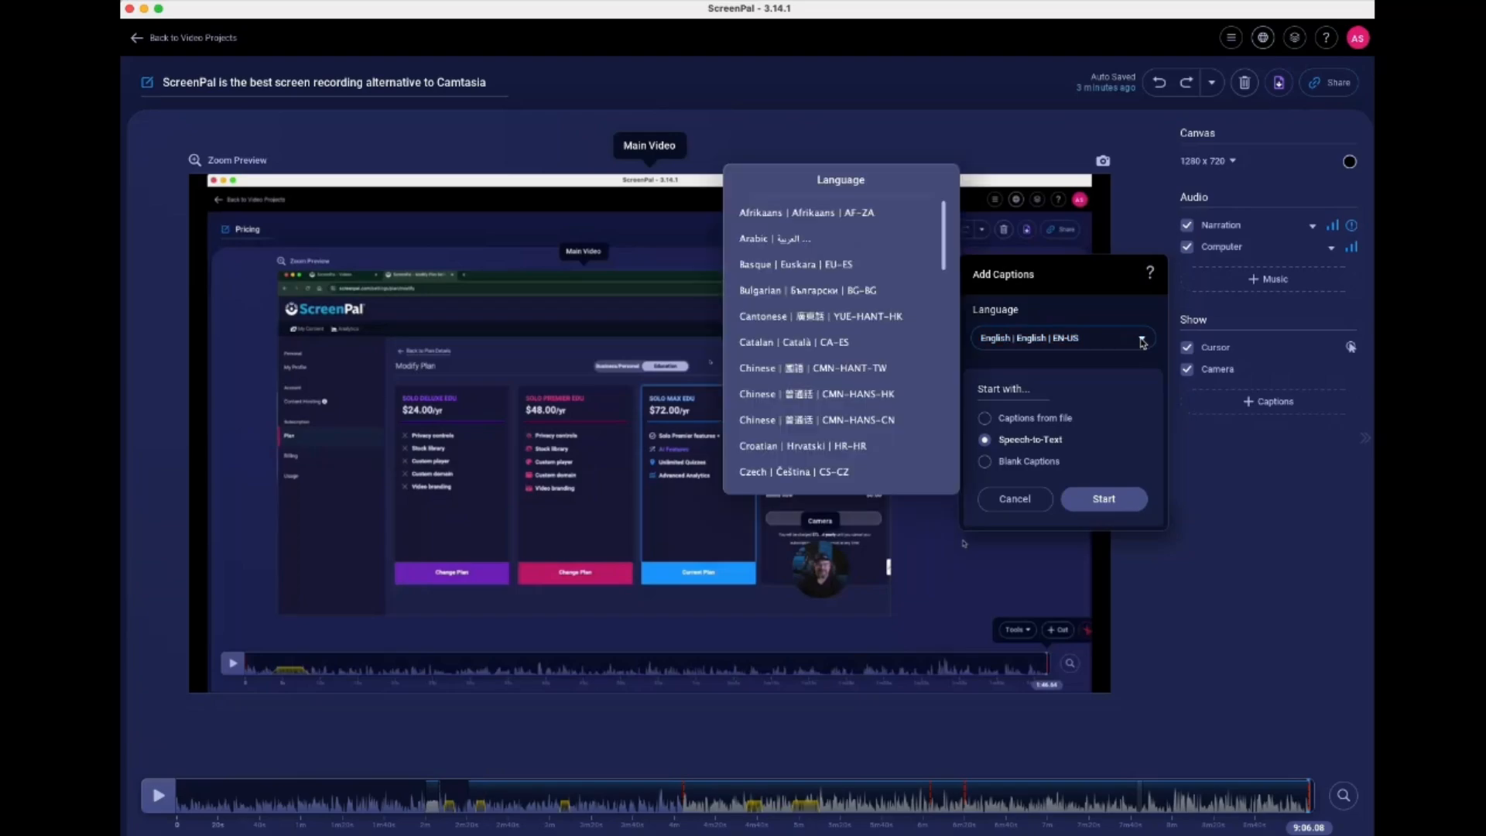
click(1146, 413)
click(1026, 441)
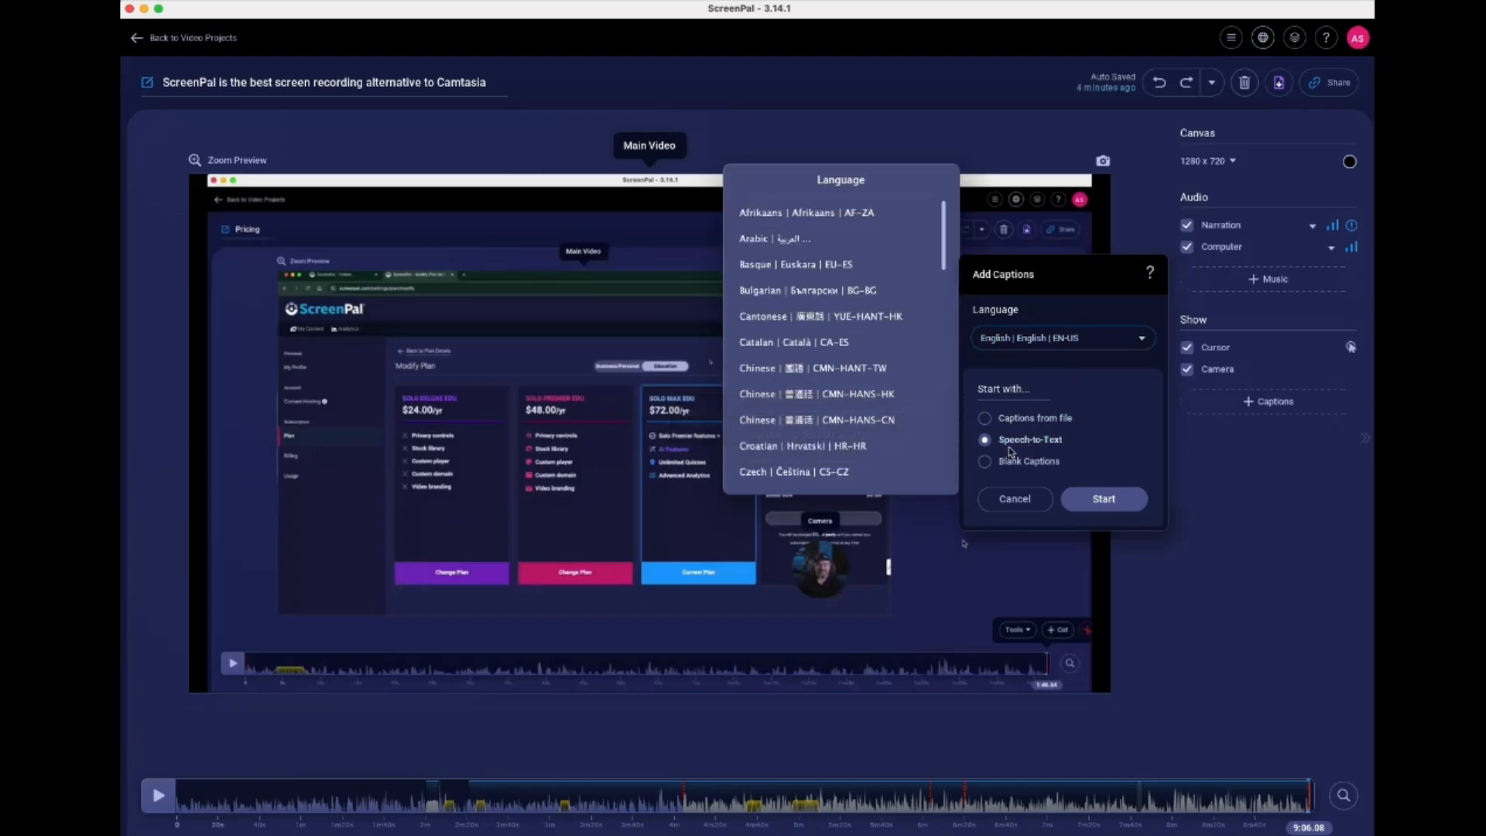
click(1122, 503)
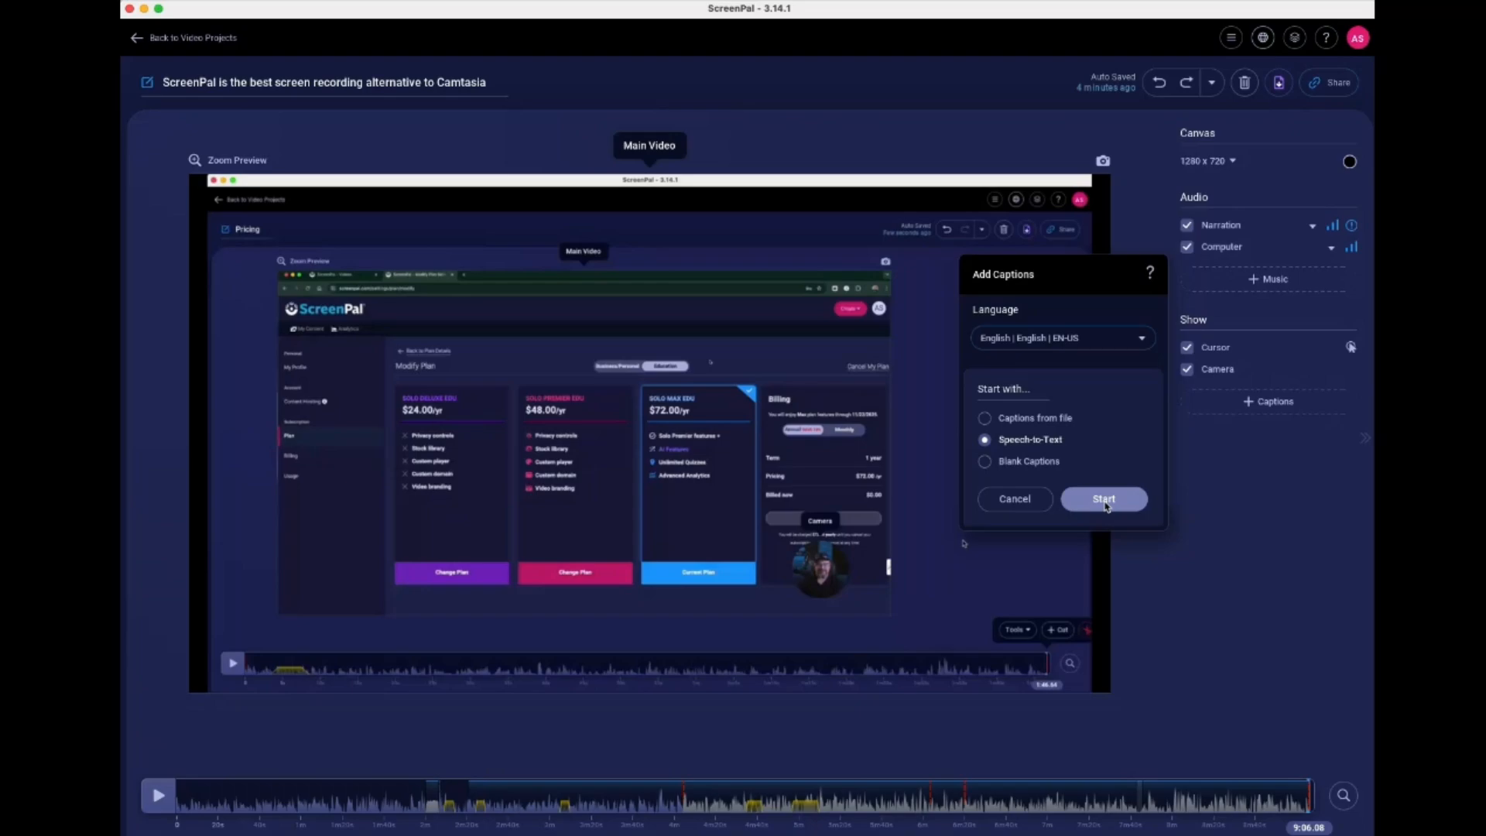
click(1105, 502)
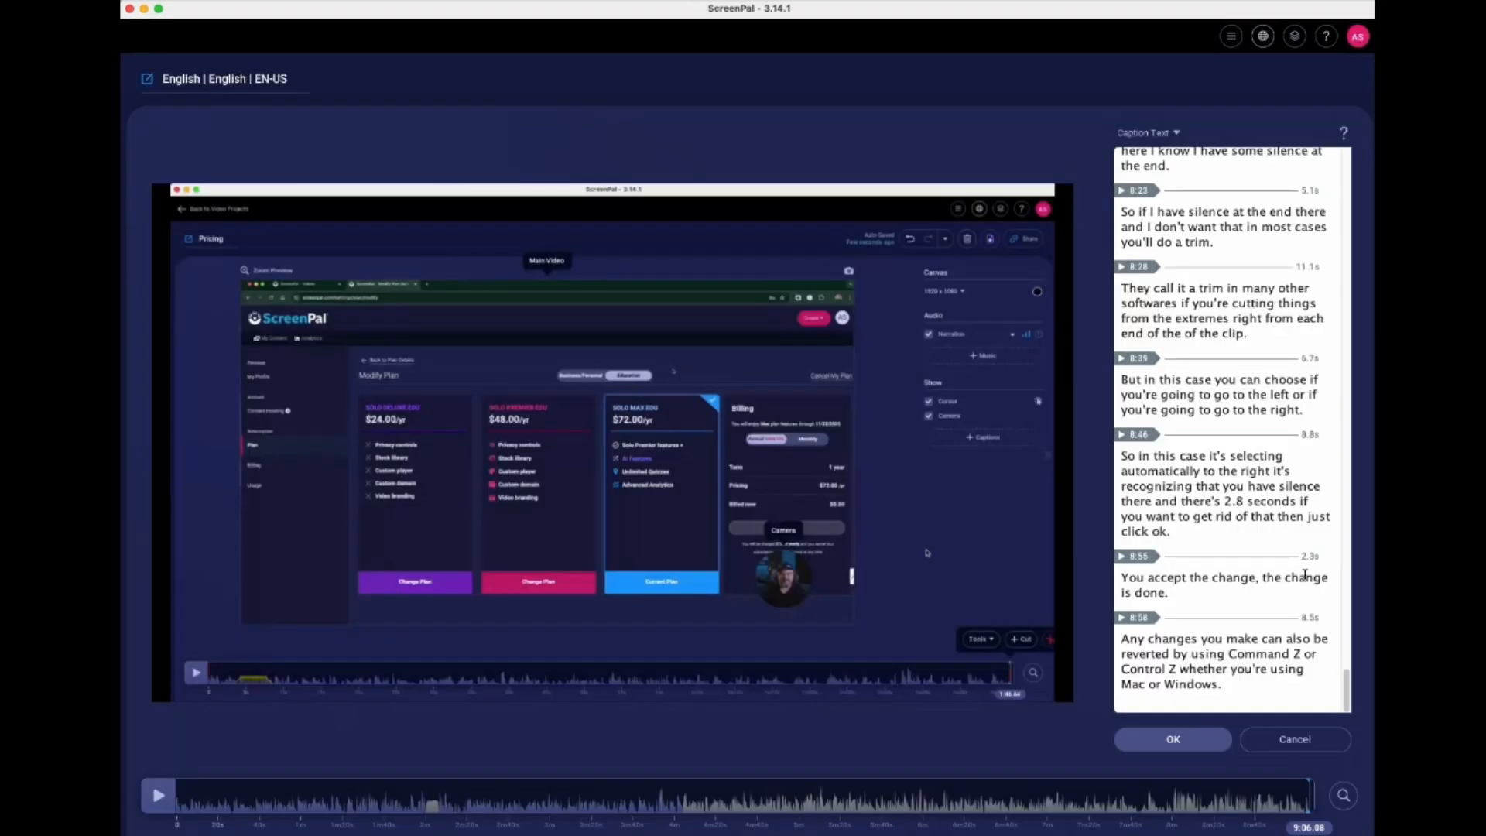
Correct "Screenpile" to "Screenpal" in the caption at 0:21
scroll(1260, 476, up, 3)
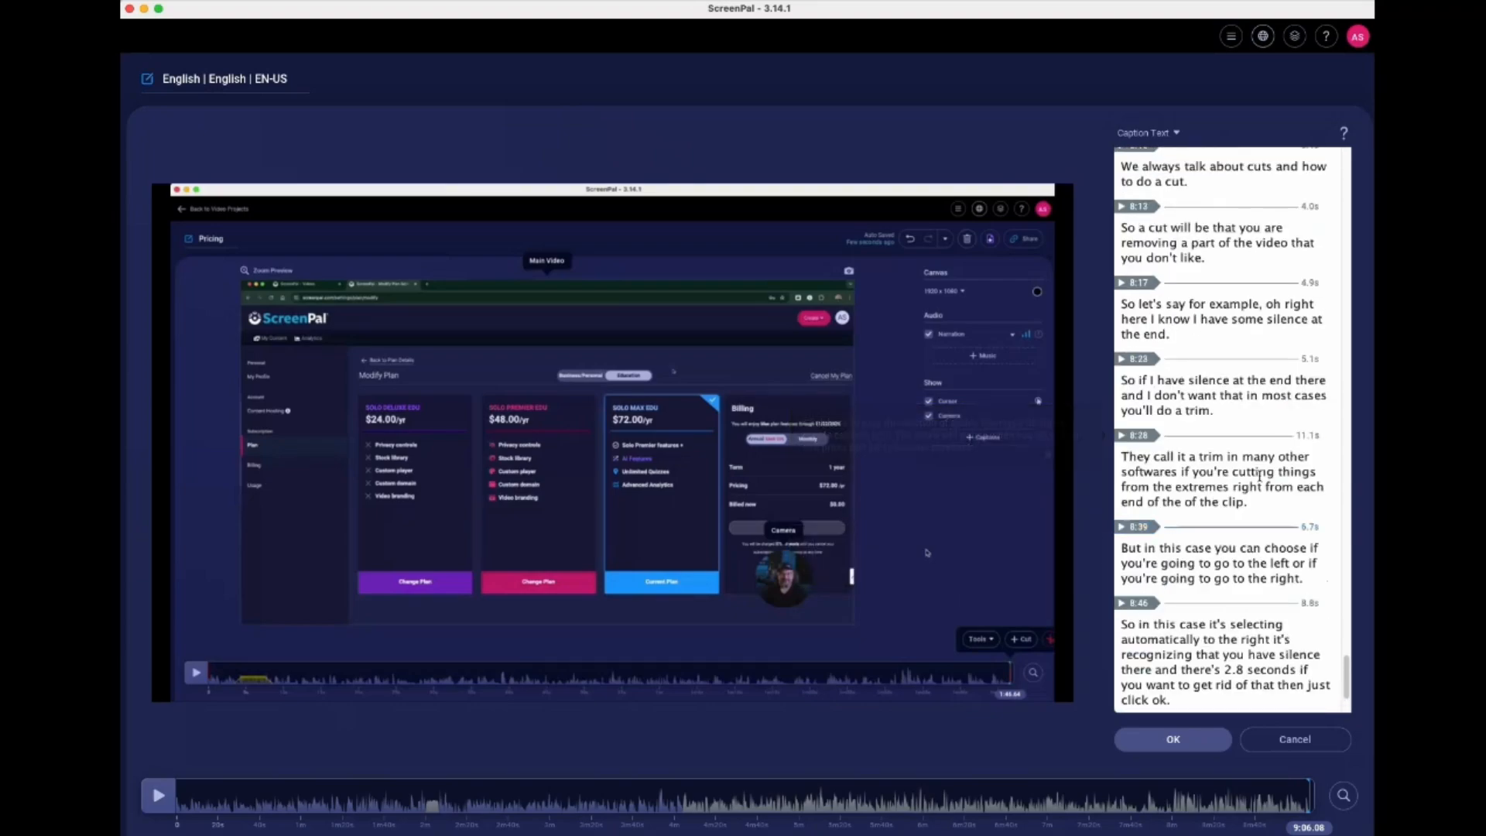
scroll(1260, 476, up, 15)
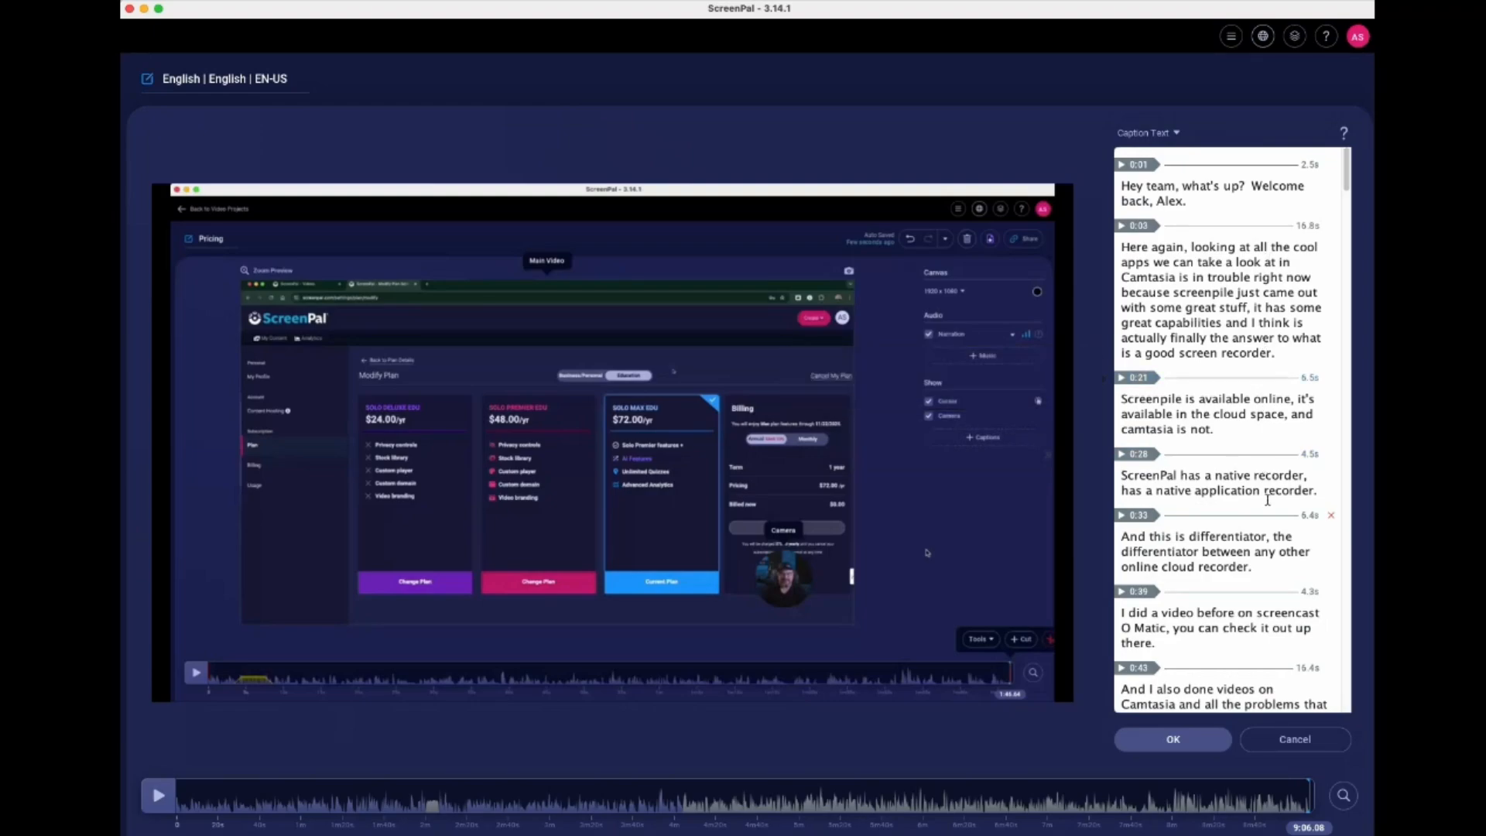
scroll(1260, 473, down, 3)
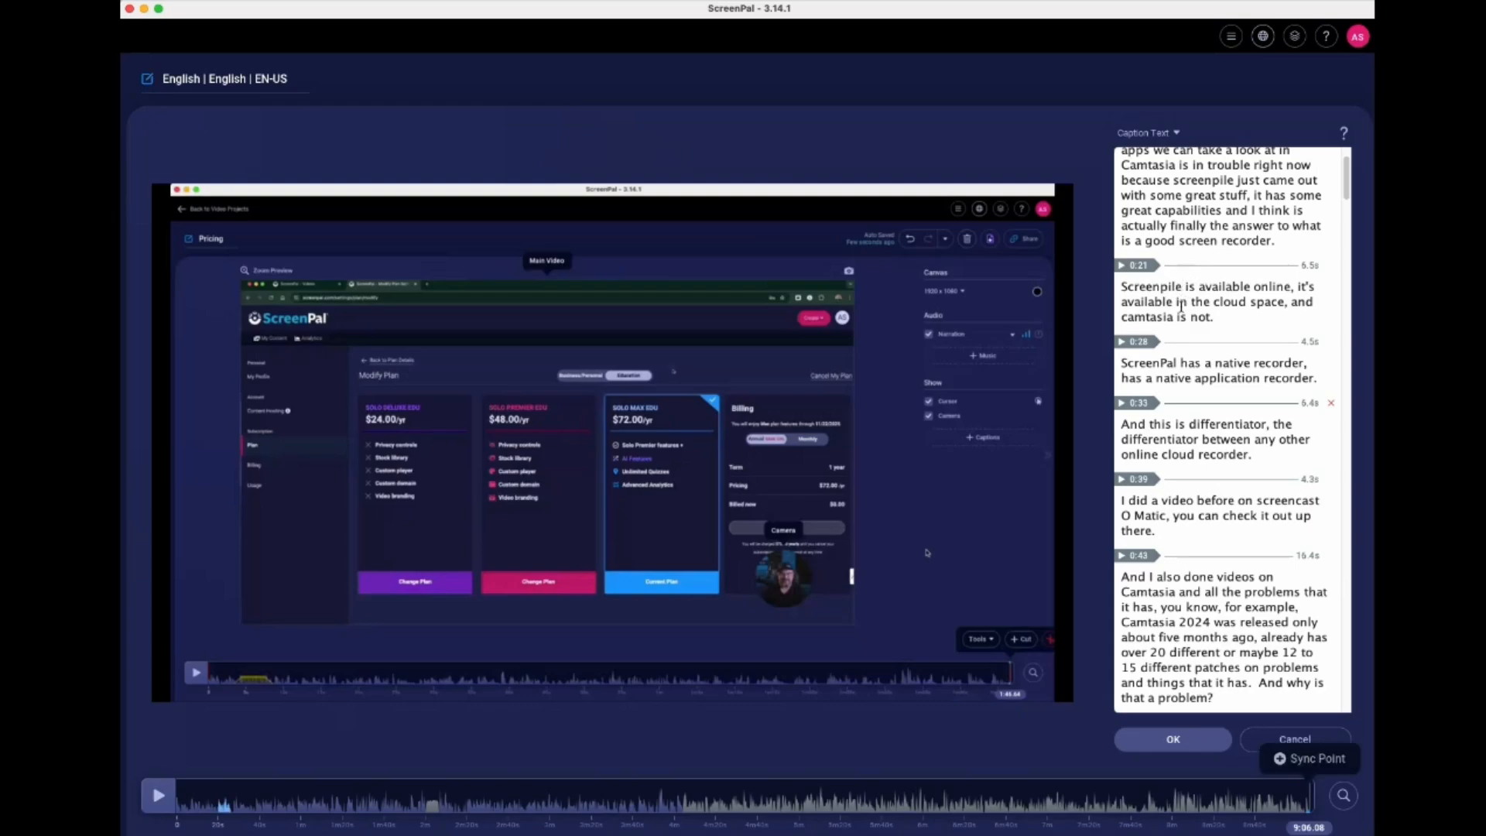
key(BackSpace)
key(BackSpace)
key(BackSpace)
text(al)
Correct "ScreenPower" to "ScreenPal" in the caption at 1:30
scroll(1201, 447, down, 3)
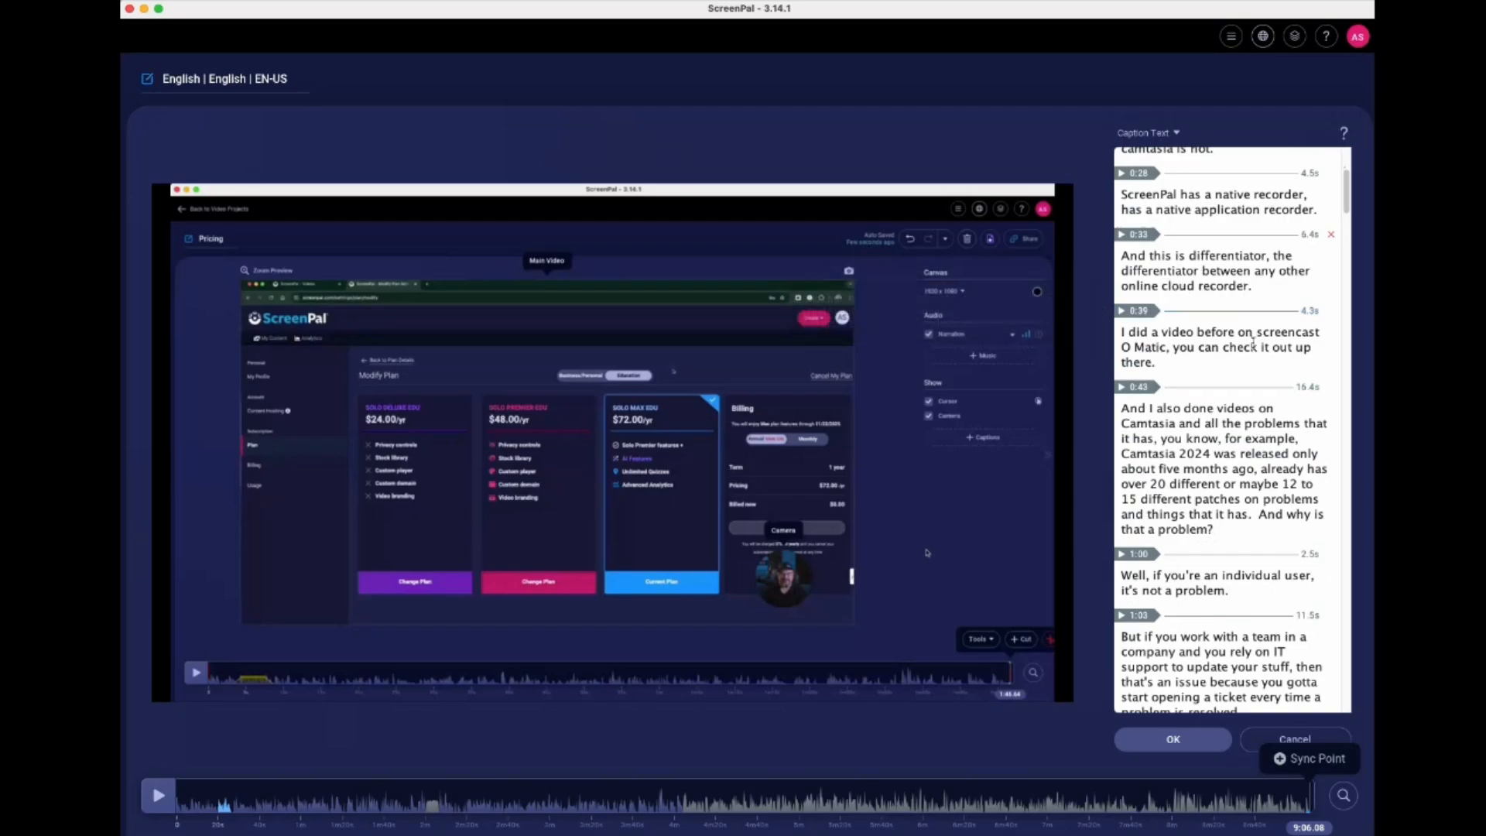
scroll(1247, 484, down, 2)
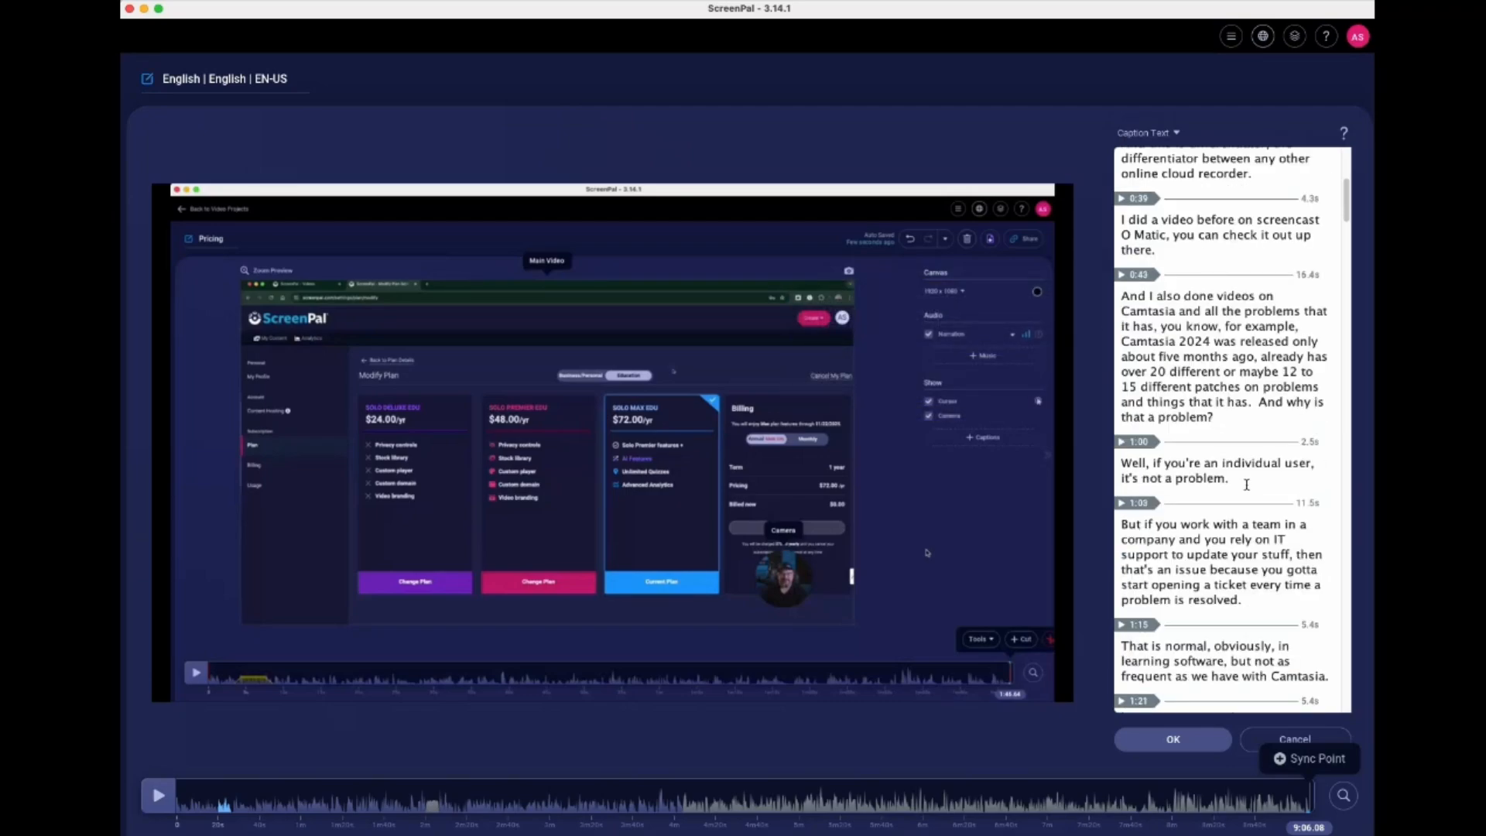
scroll(1247, 423, down, 1)
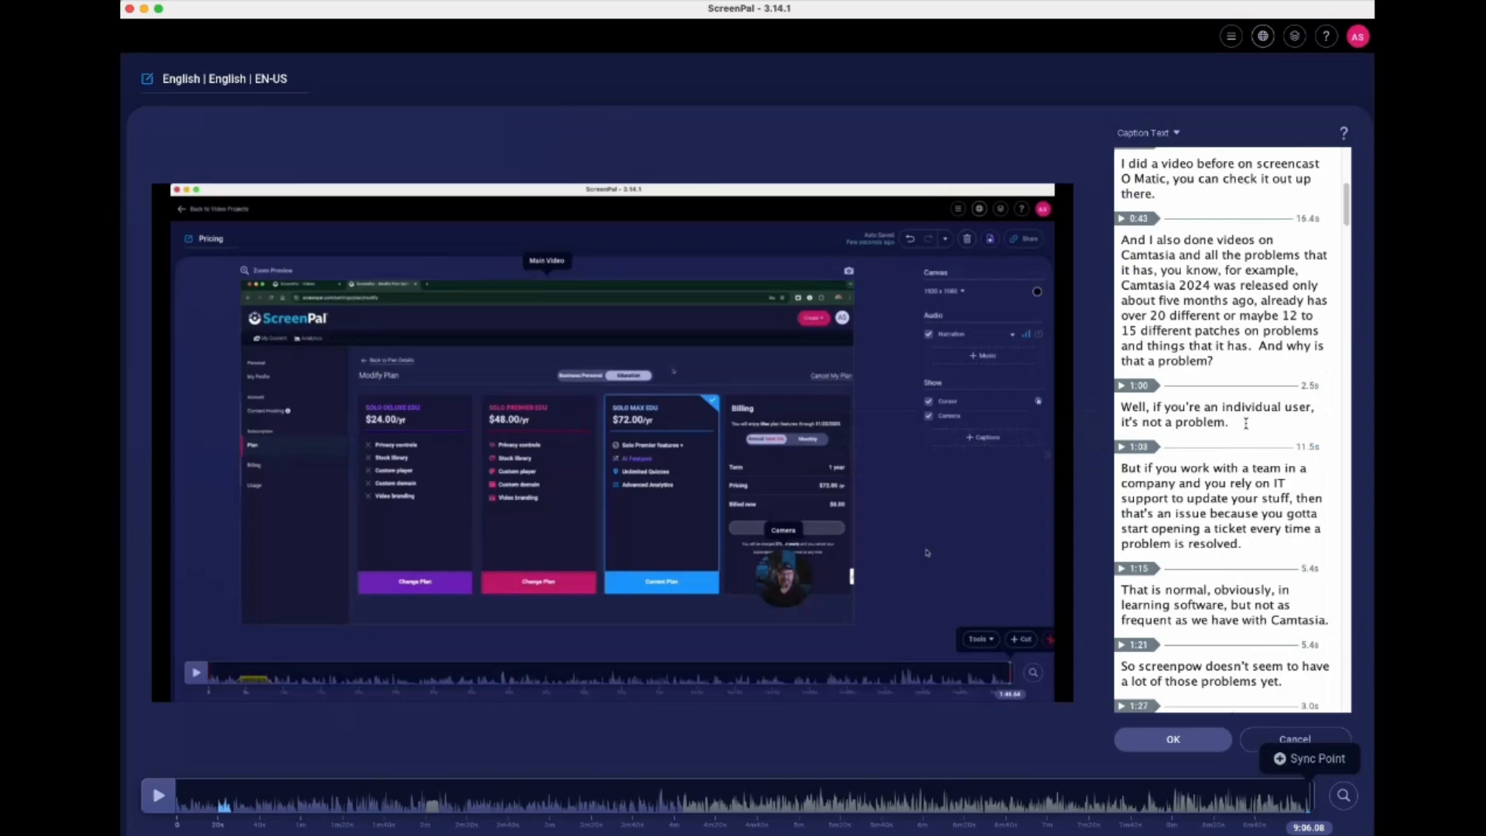
scroll(1247, 424, down, 2)
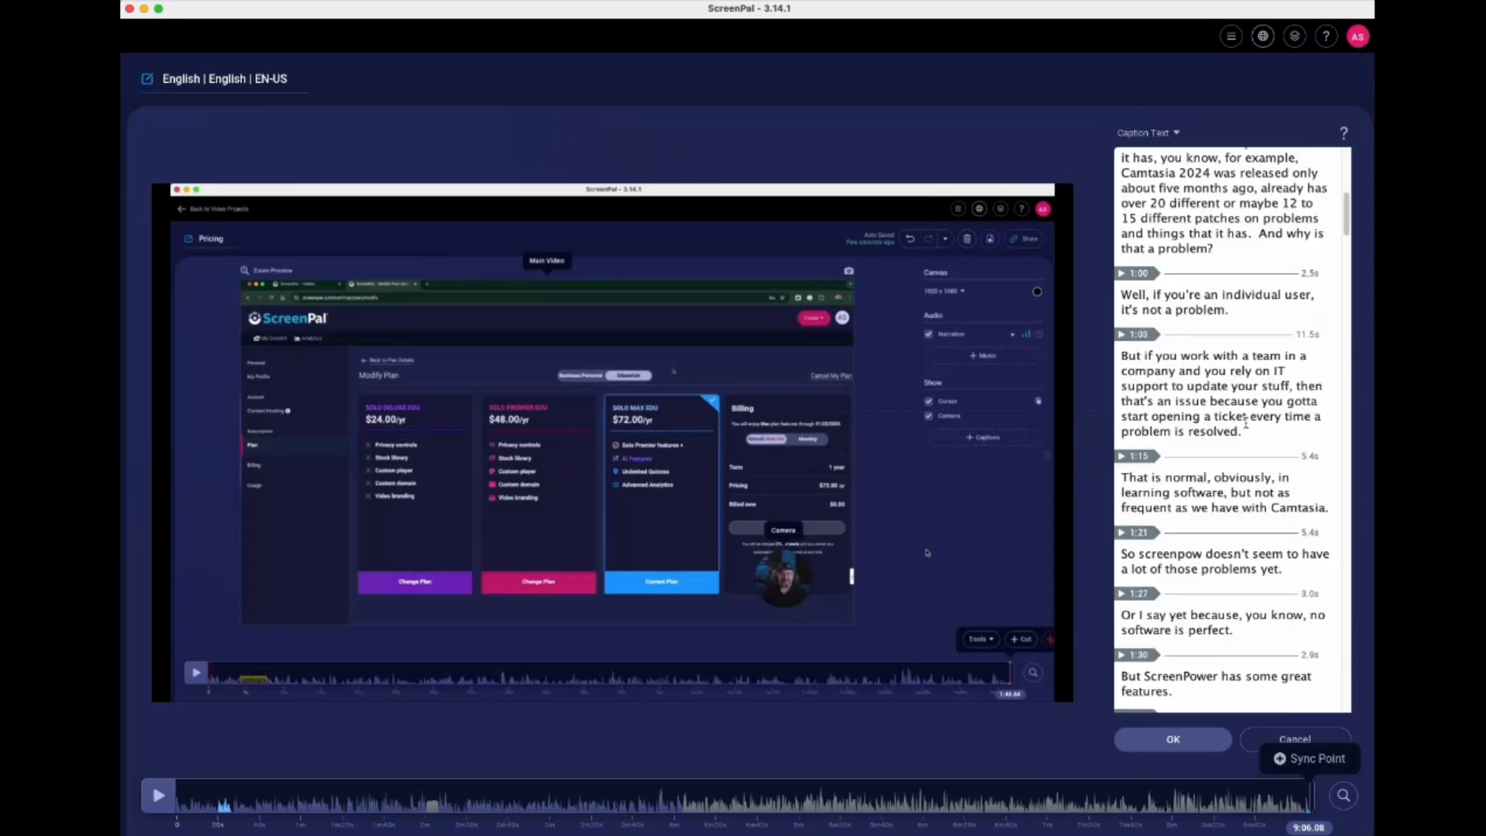
scroll(1246, 423, down, 1)
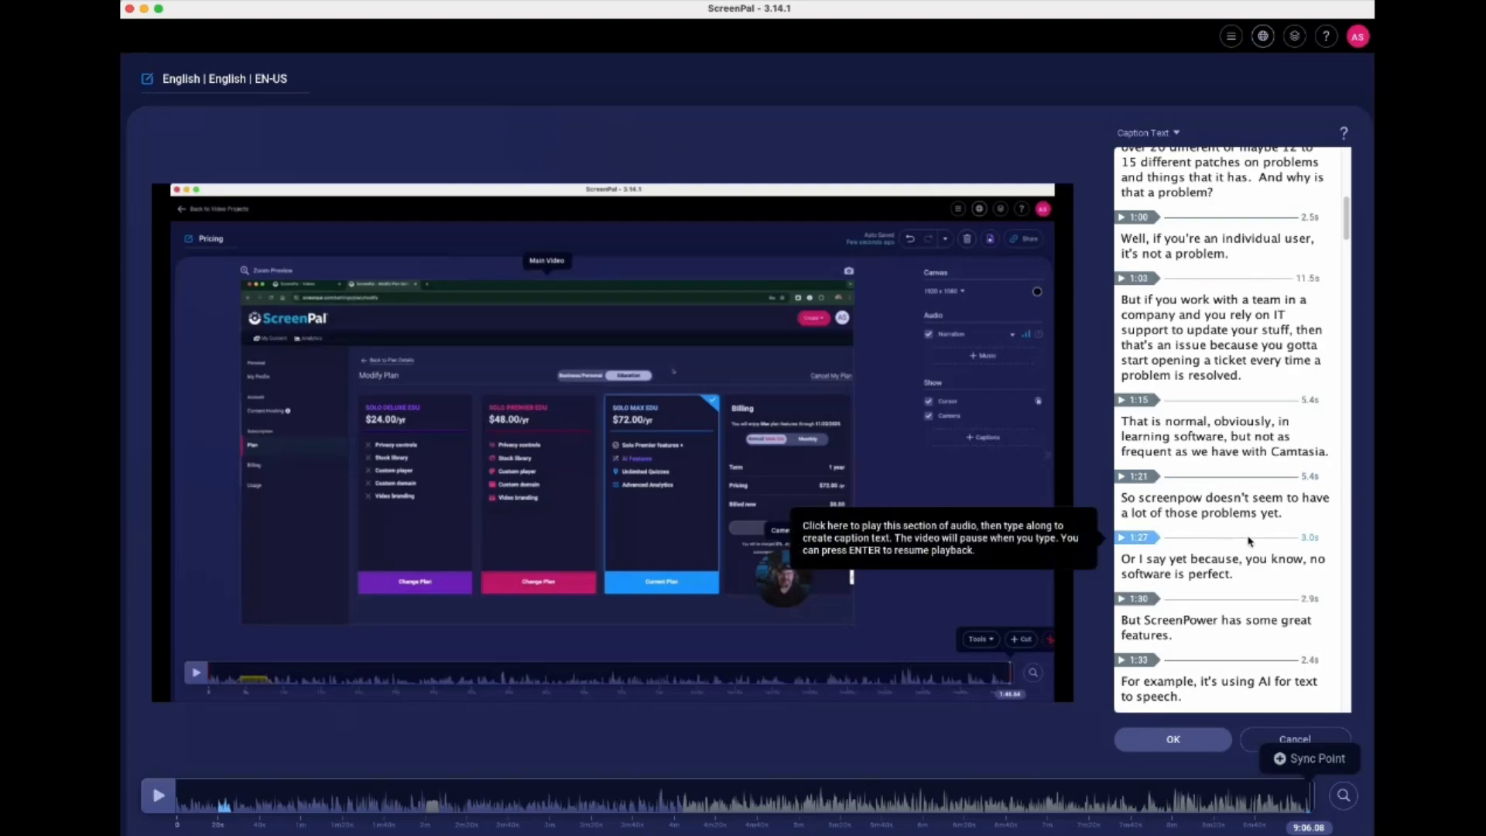
click(1219, 620)
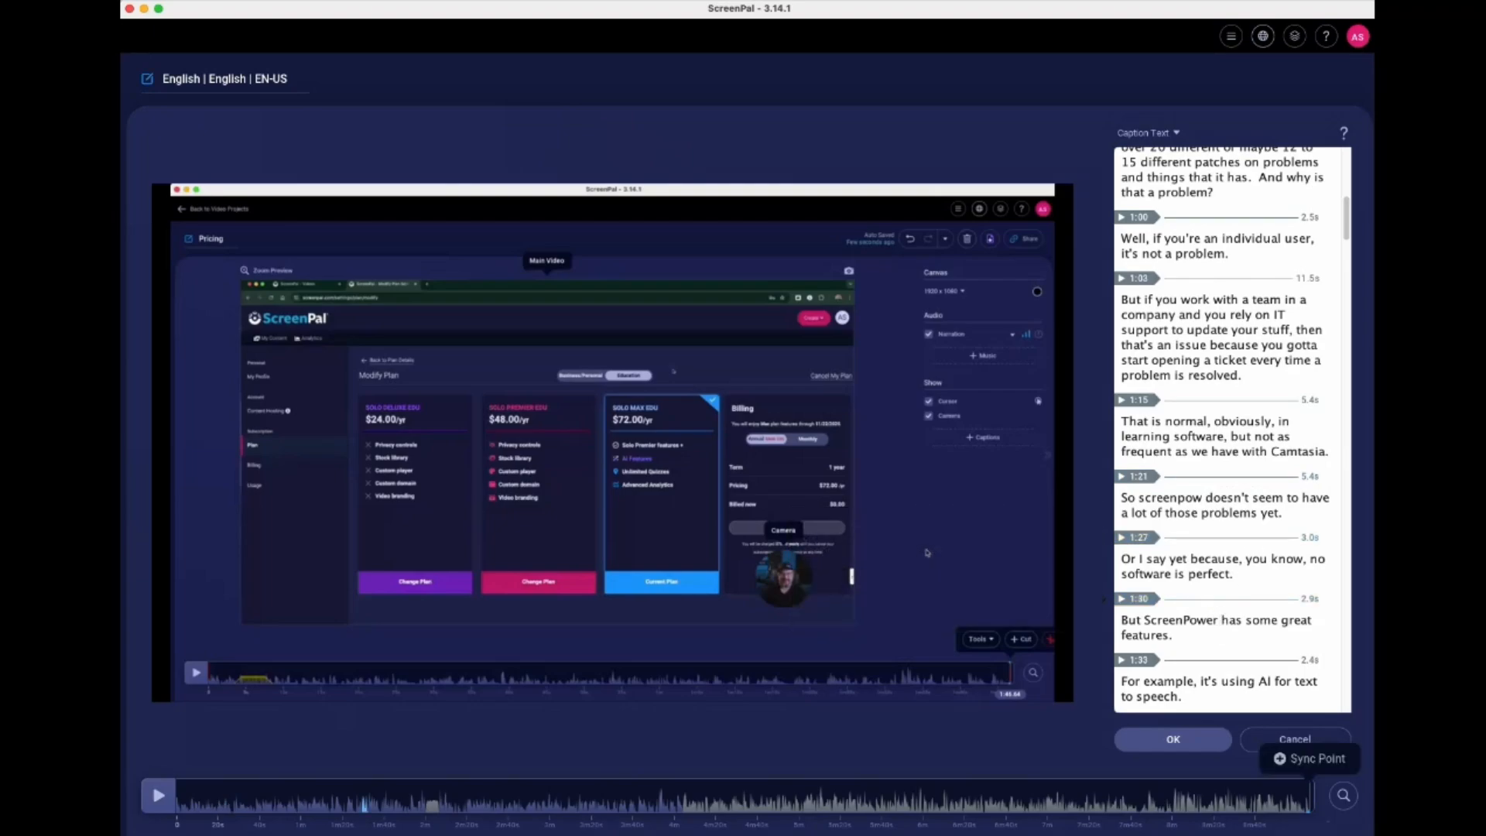
key(BackSpace)
key(BackSpace)
key(BackSpace)
key(BackSpace)
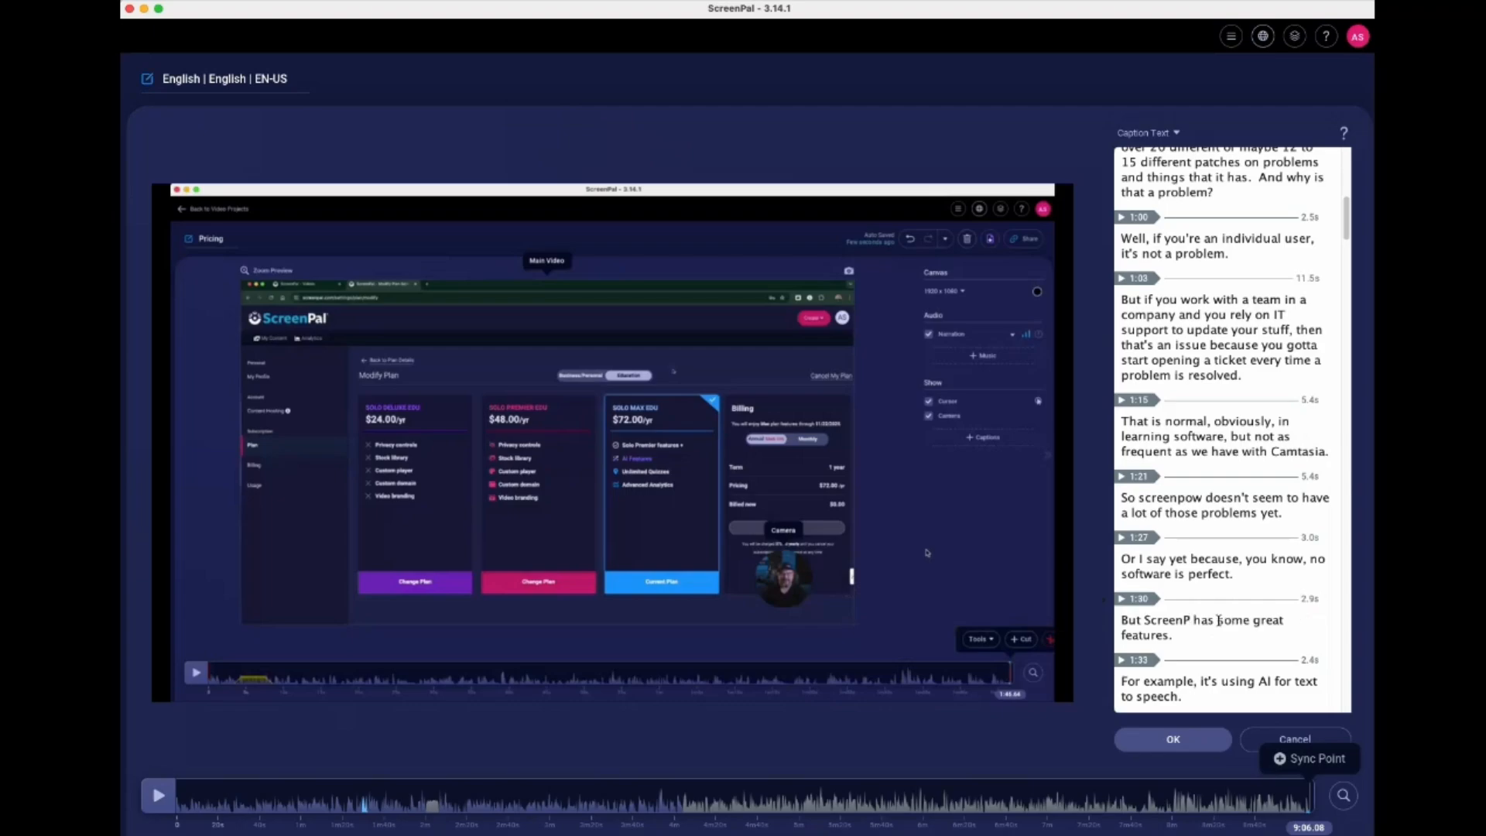
text(al)
Look over the corrected captions back to the beginning and accept them for the video
scroll(1230, 611, down, 3)
scroll(1232, 606, up, 6)
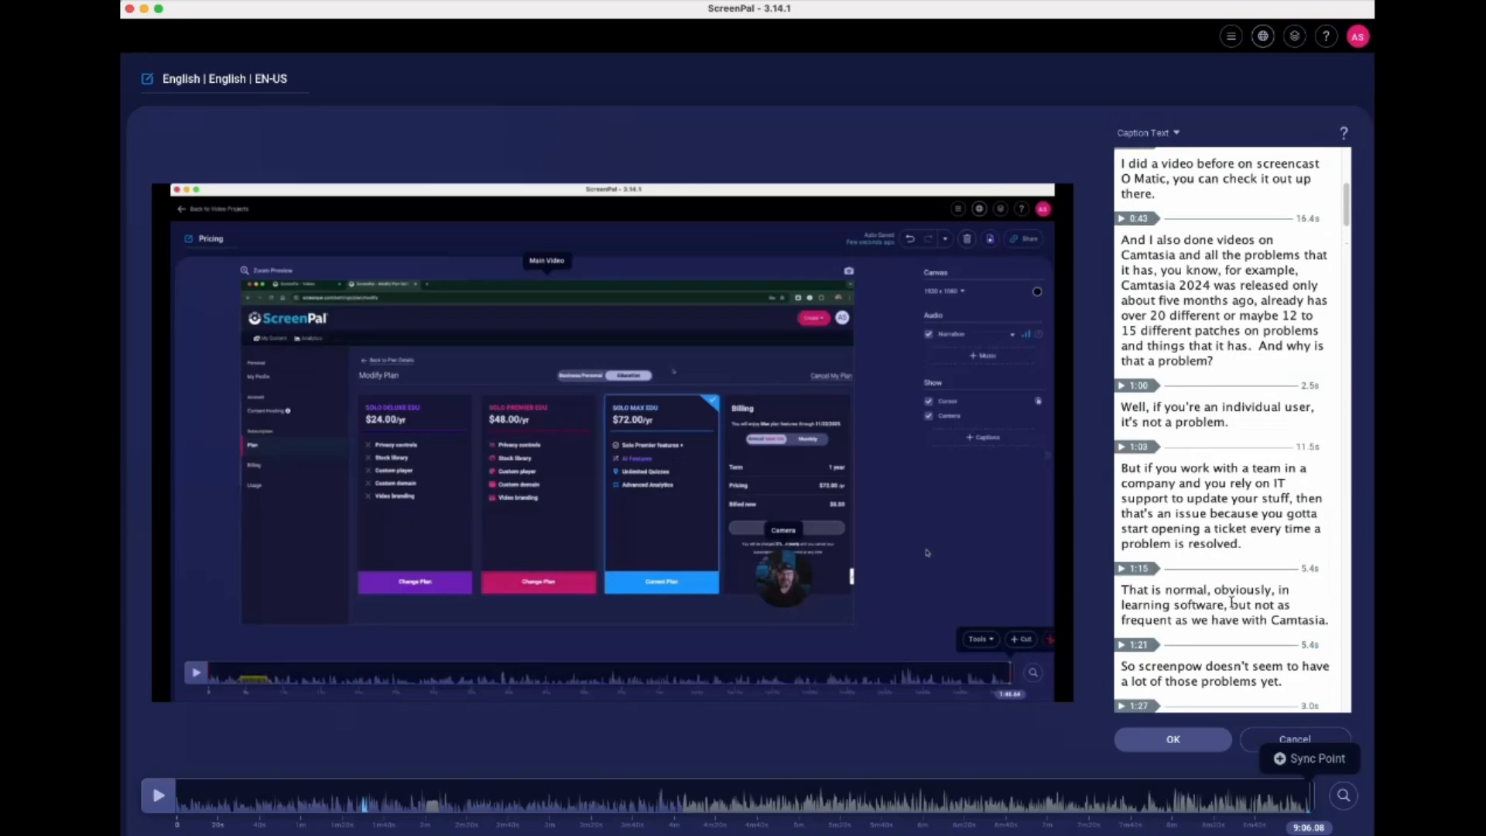
scroll(1231, 601, up, 8)
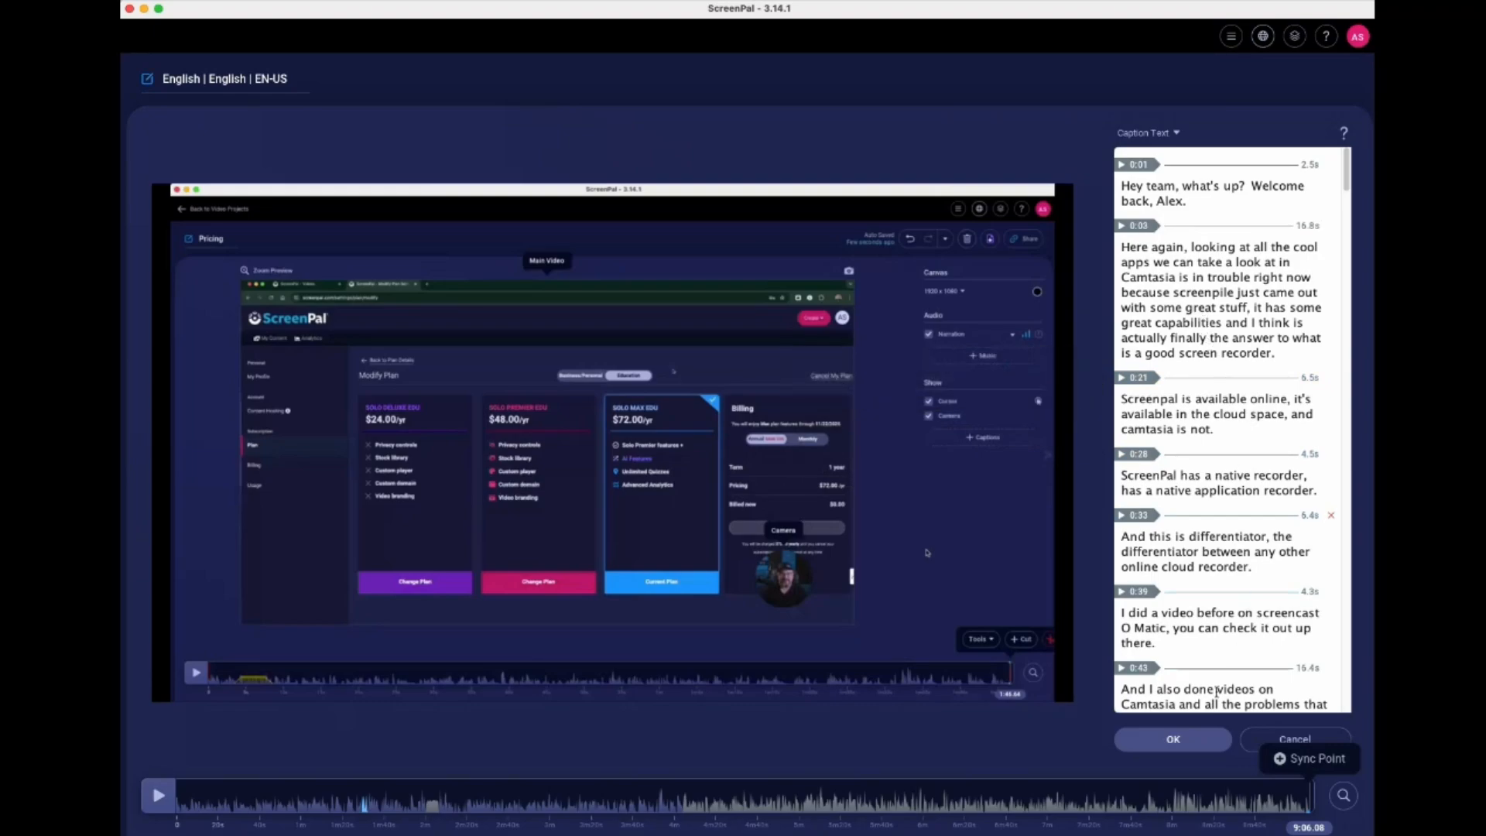
click(1174, 741)
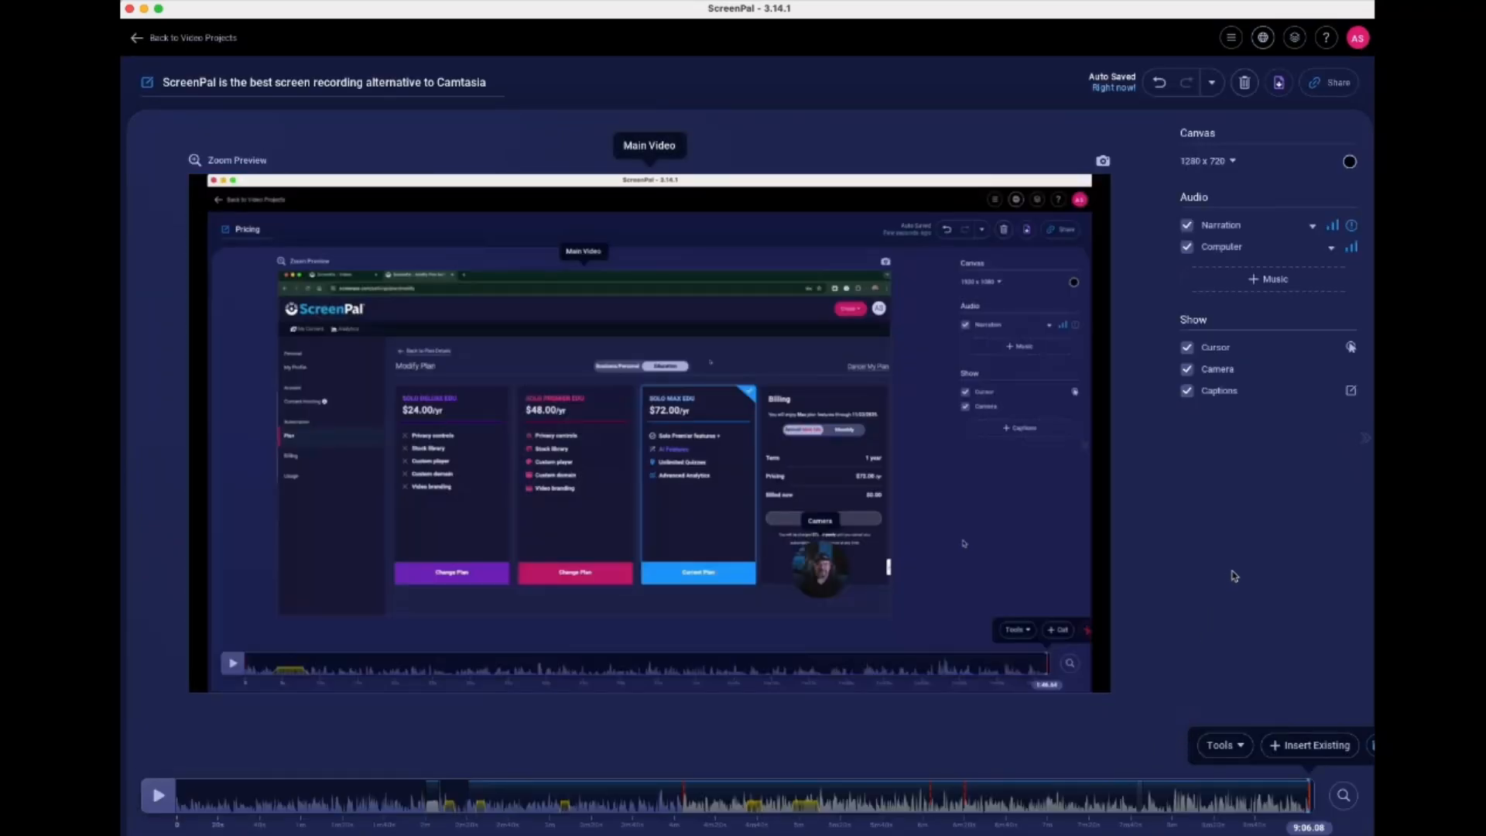
Preview the captions on the video at 1:24.00 and 1:35.44, and turn off their display
click(350, 798)
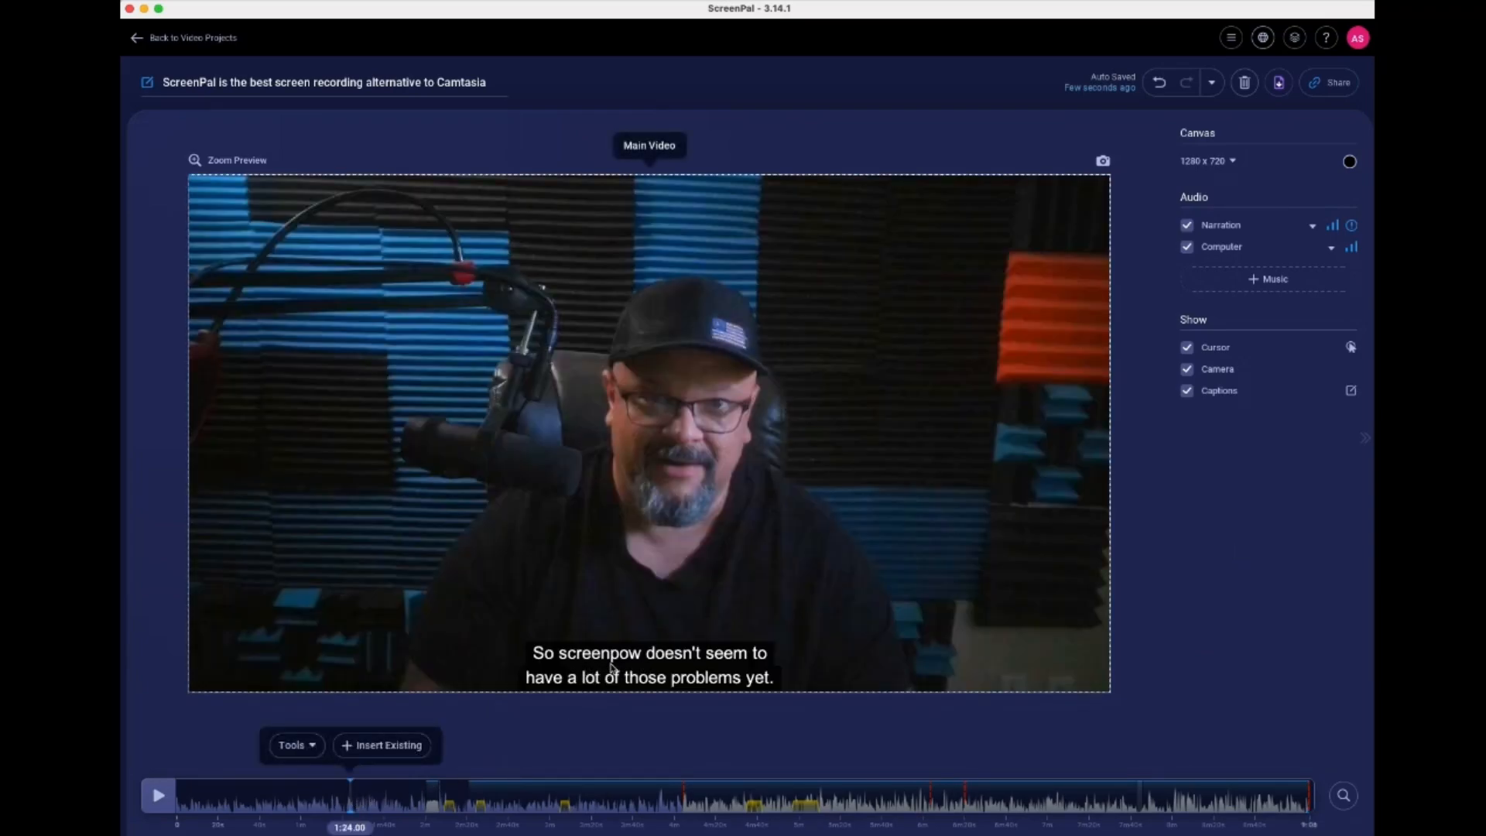
click(375, 802)
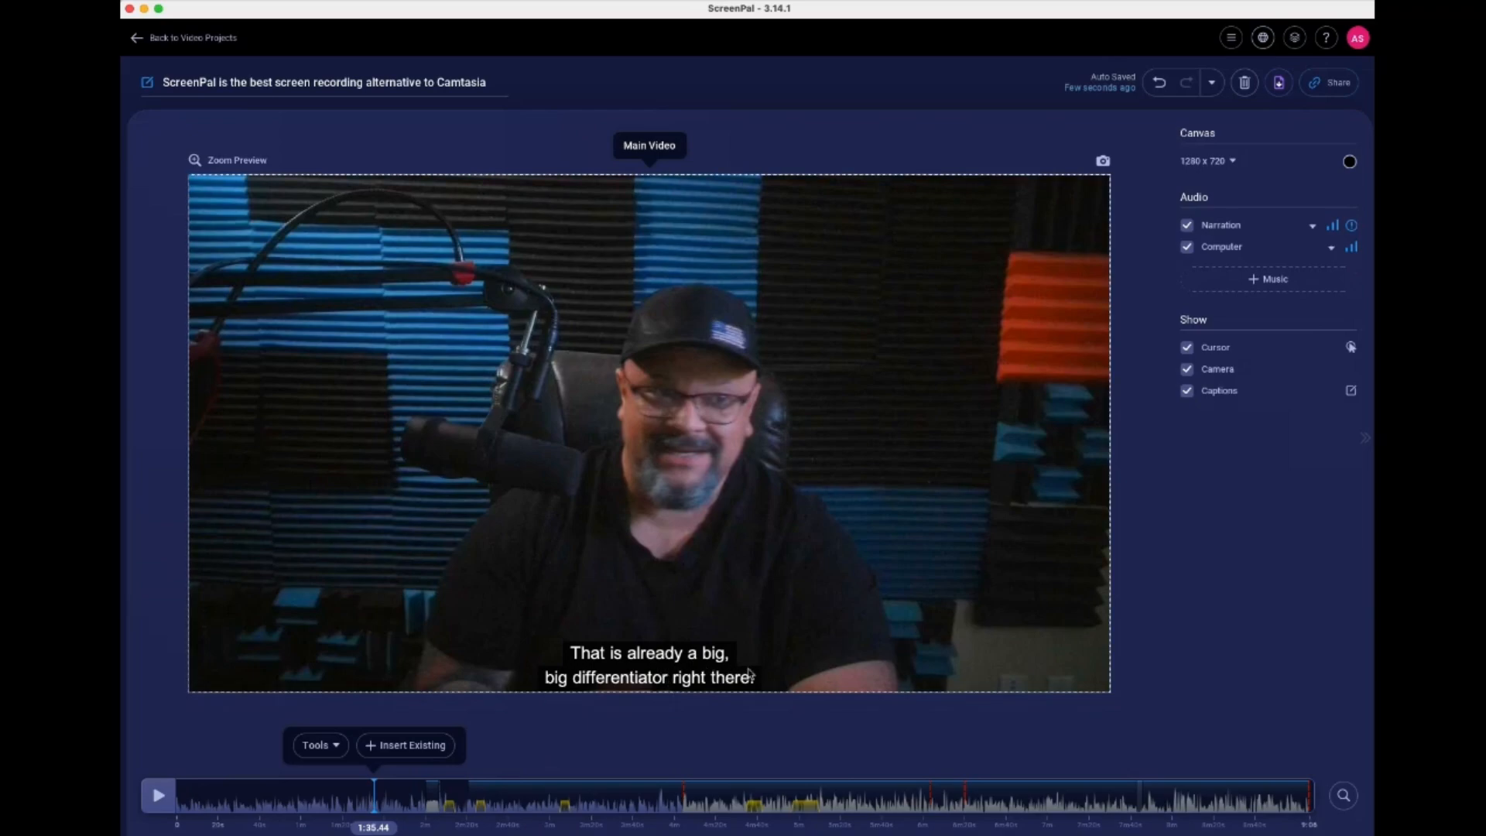
click(1188, 393)
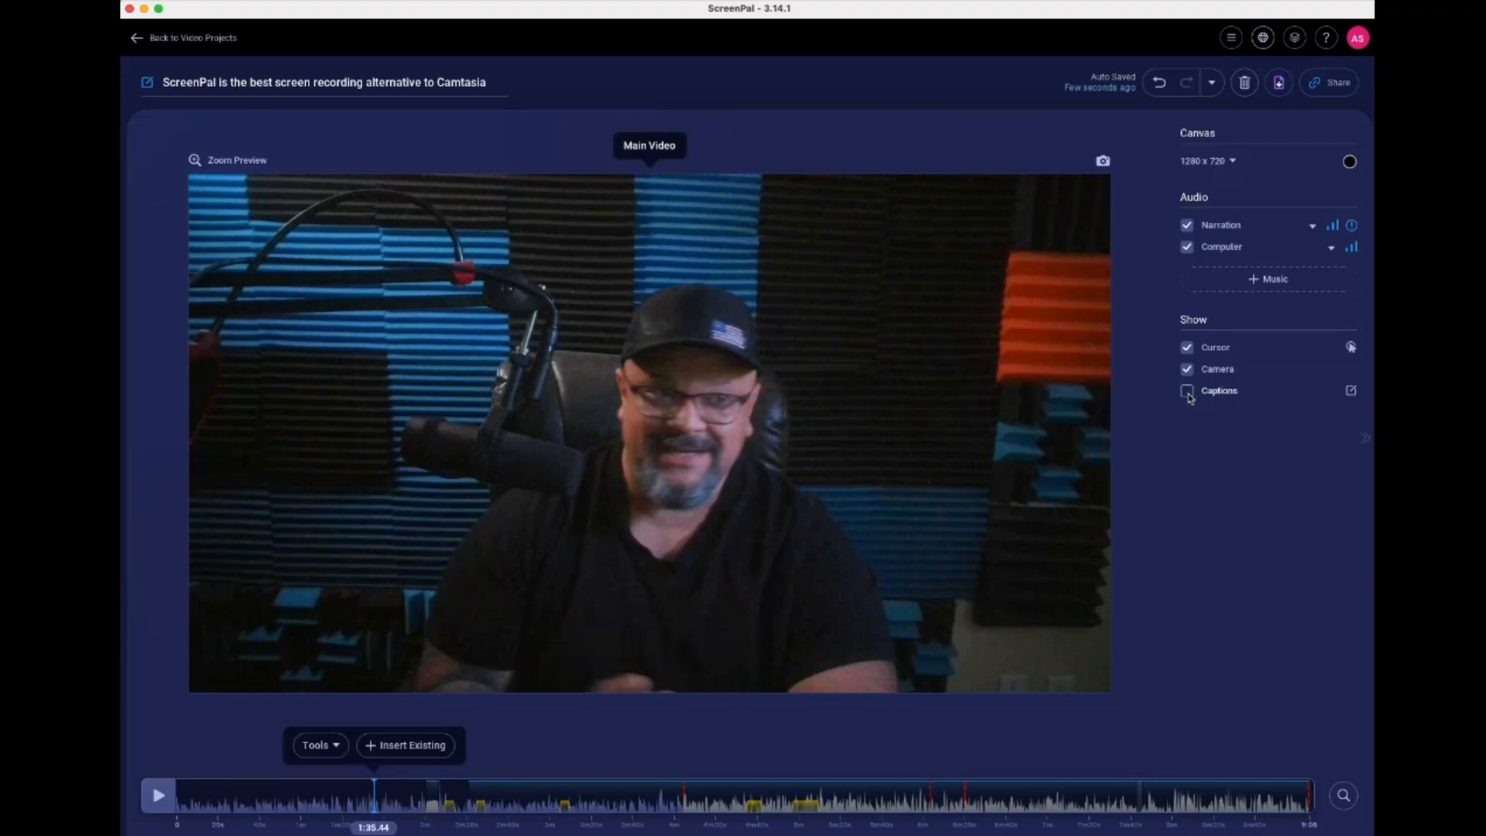
Reopen the English captions in the caption editor and review the file formats available for exporting them
click(1352, 393)
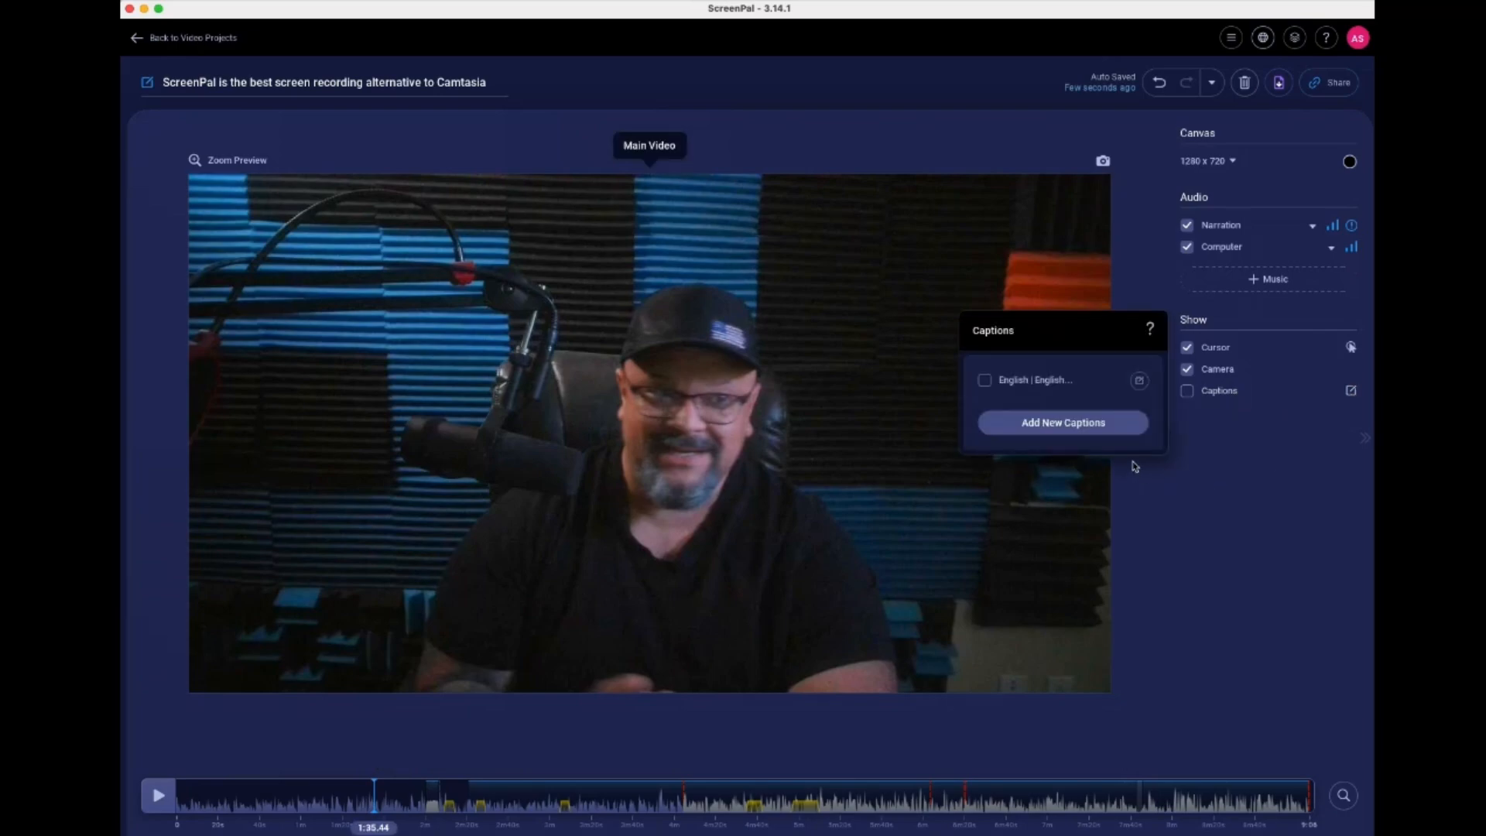
click(1141, 381)
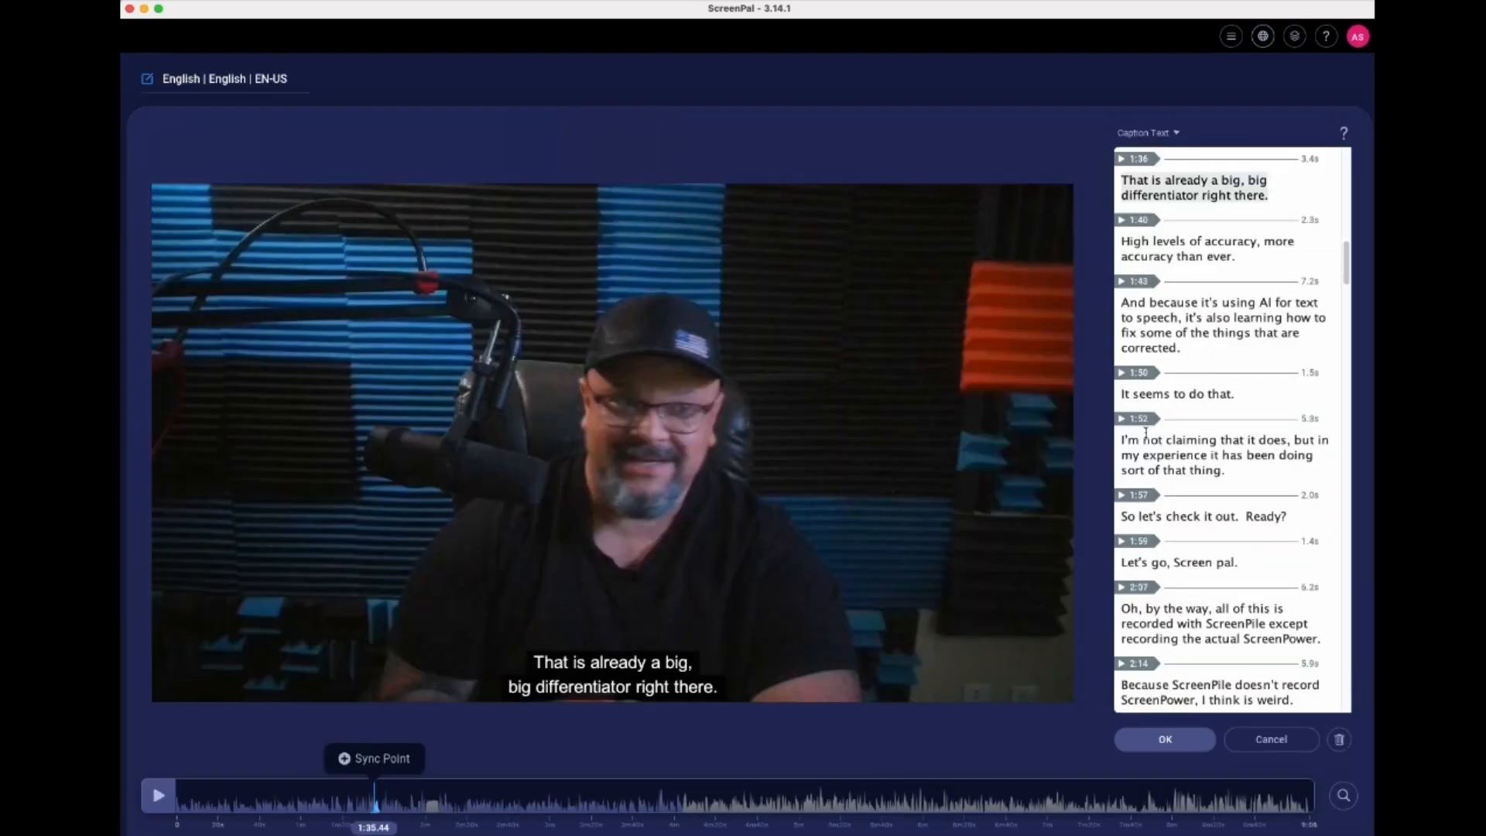
click(1174, 134)
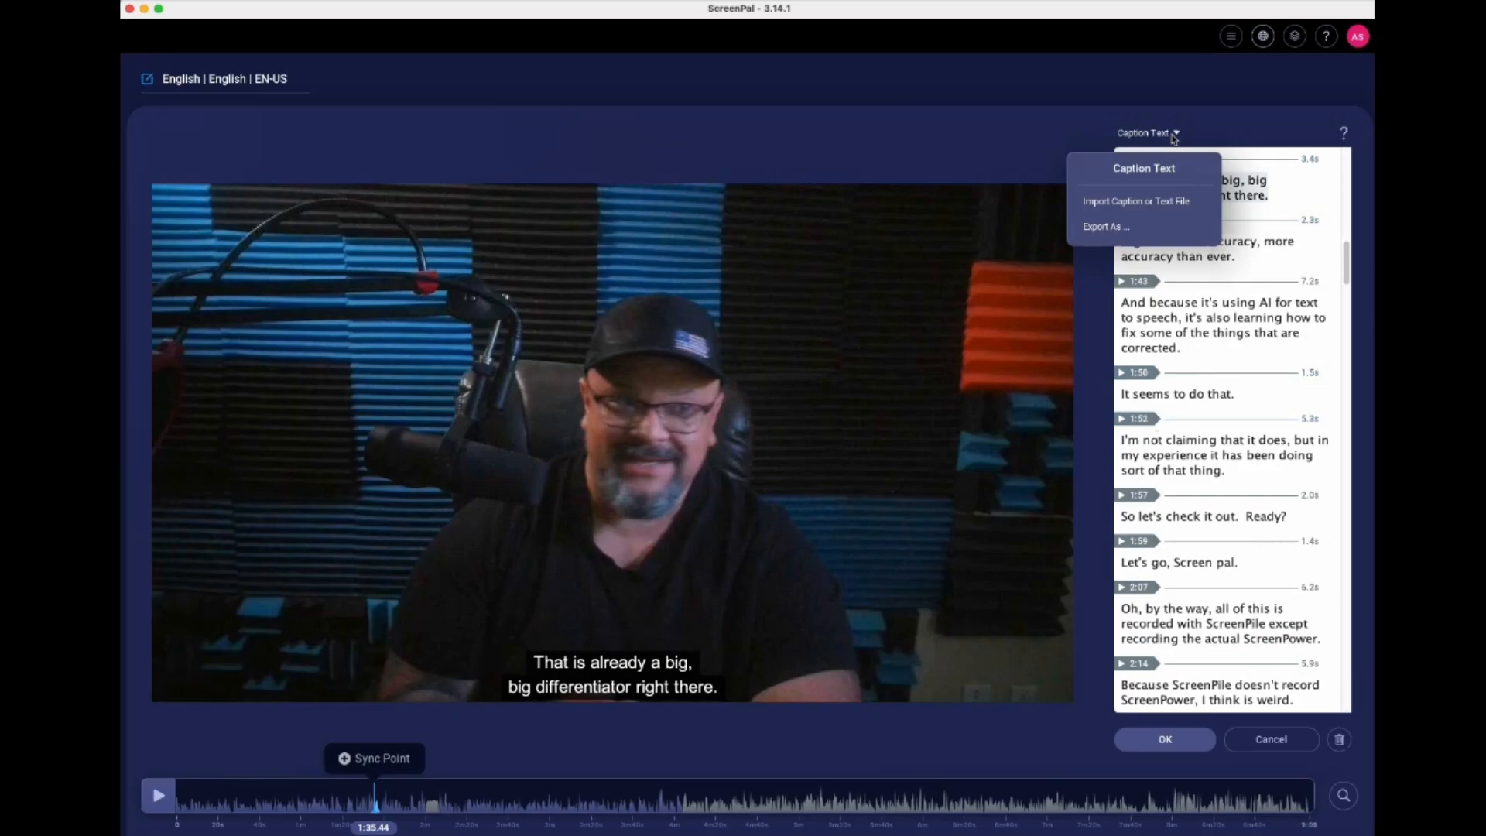
mouse_move(1119, 235)
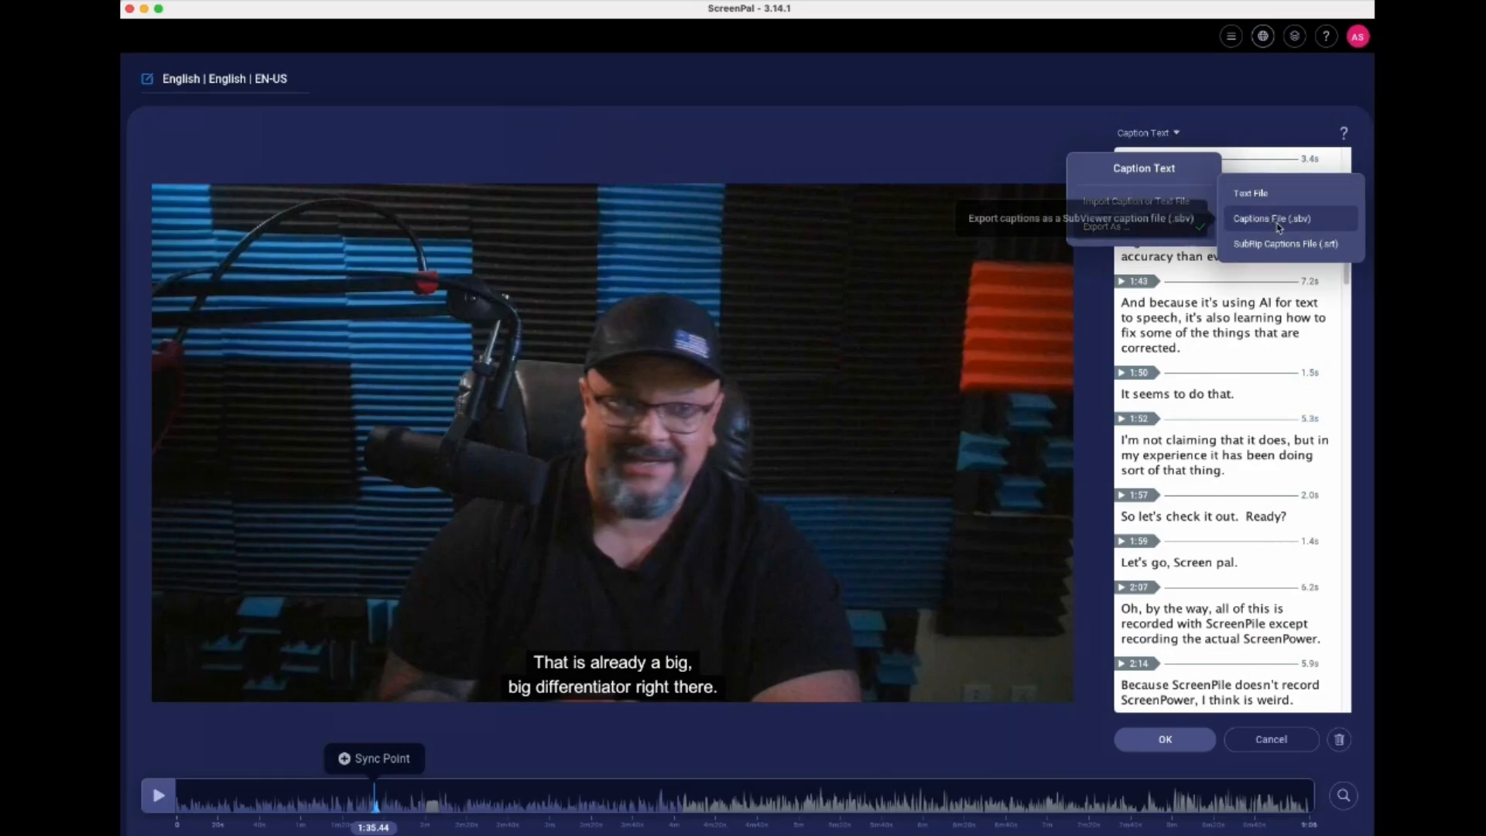
click(1248, 120)
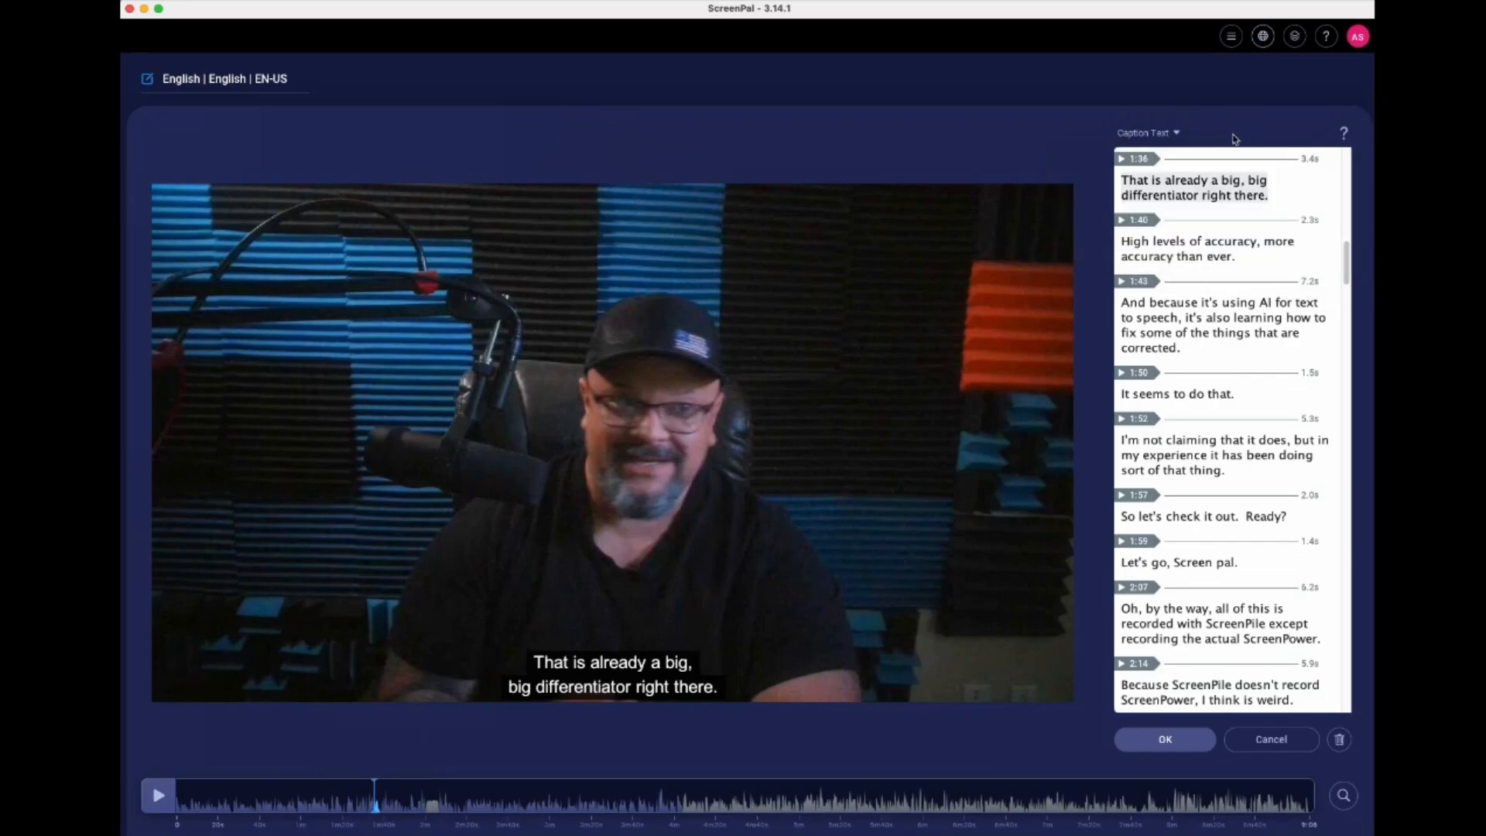
click(1103, 753)
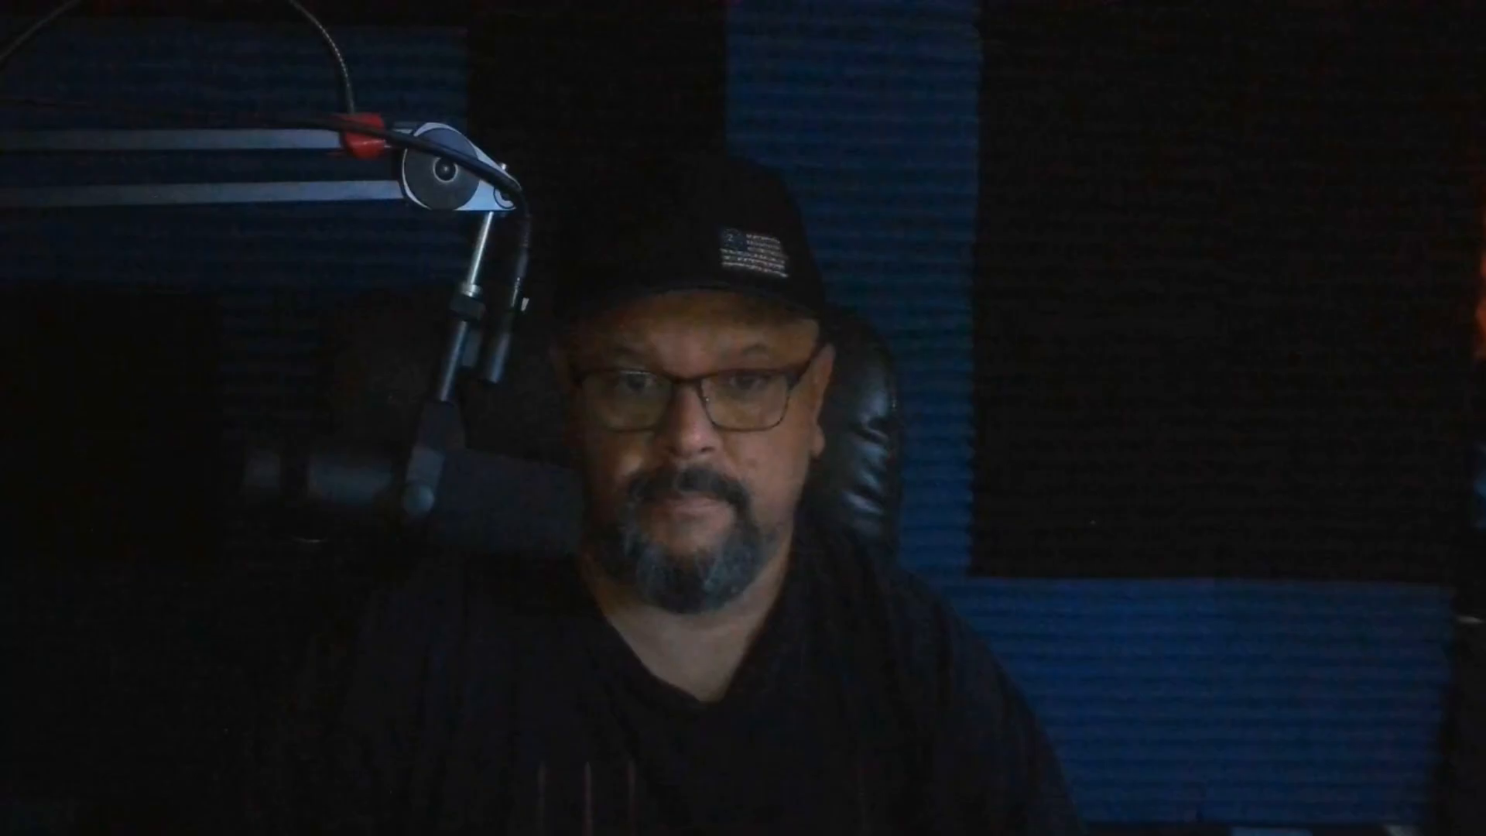